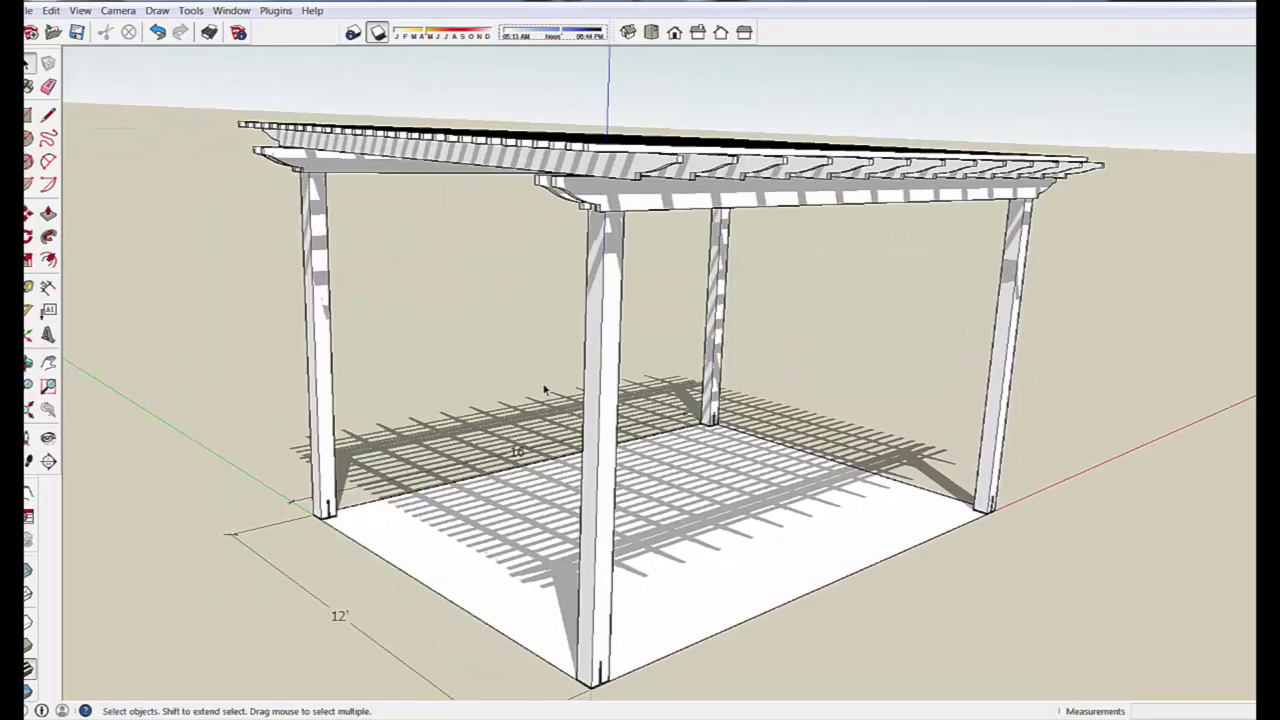
Check the entity info of the lattice group on top of the pergola, including its assigned layer
scroll(543, 391, up, 5)
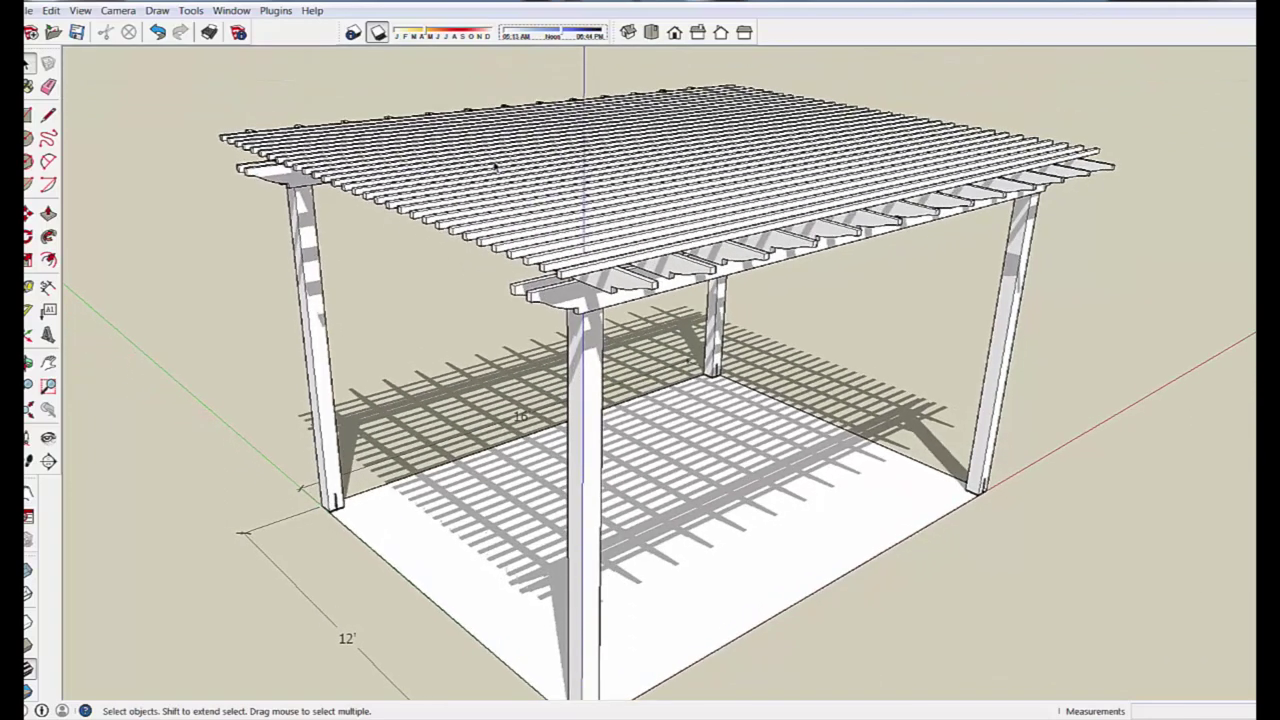
click(495, 167)
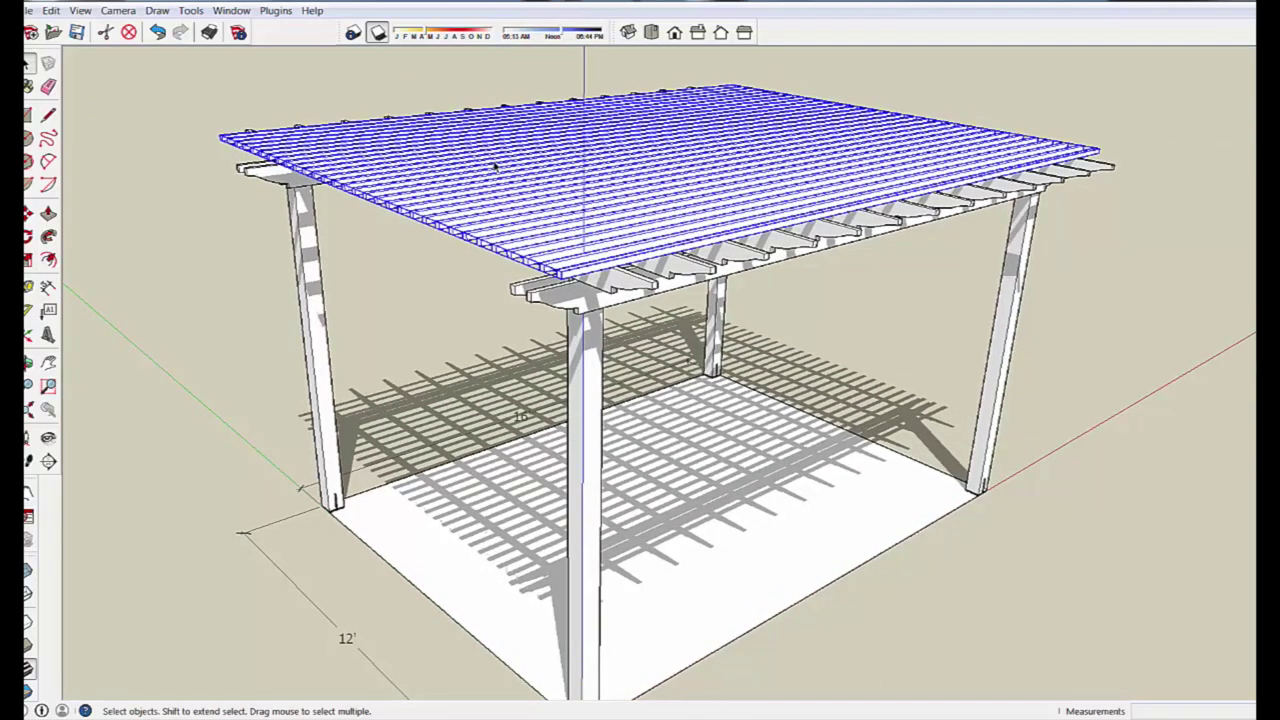
right_click(495, 167)
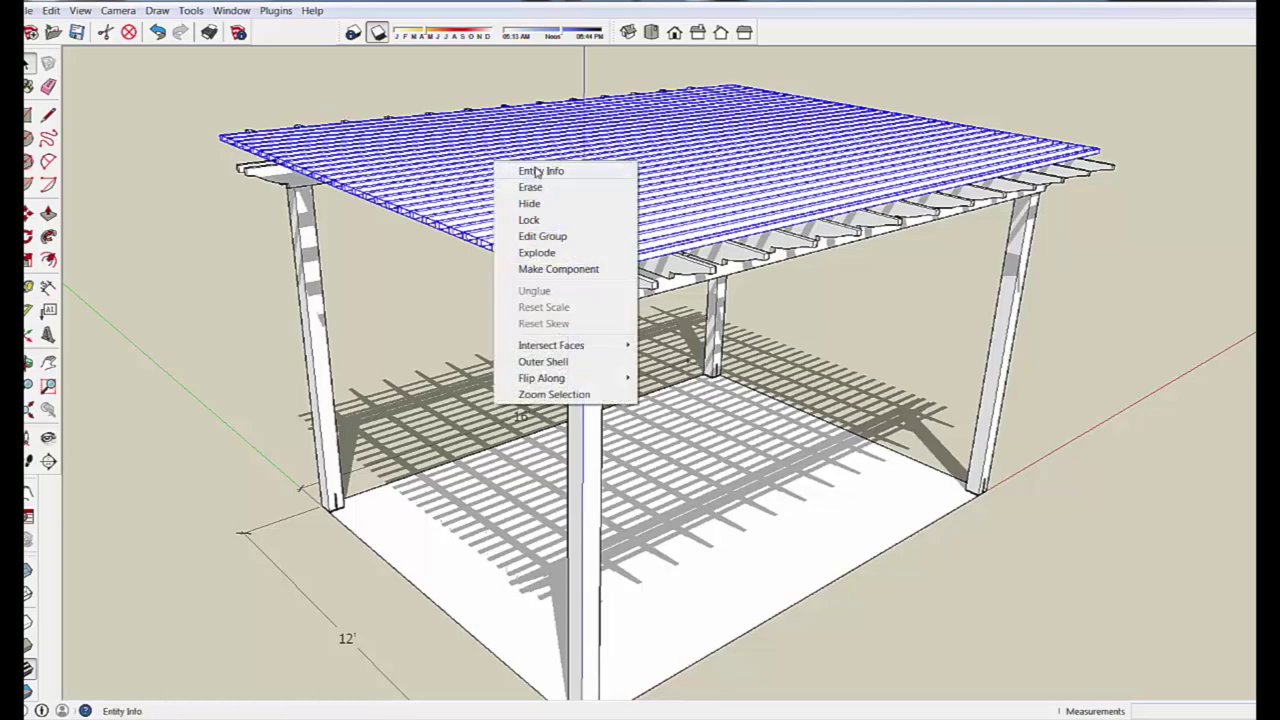
click(539, 172)
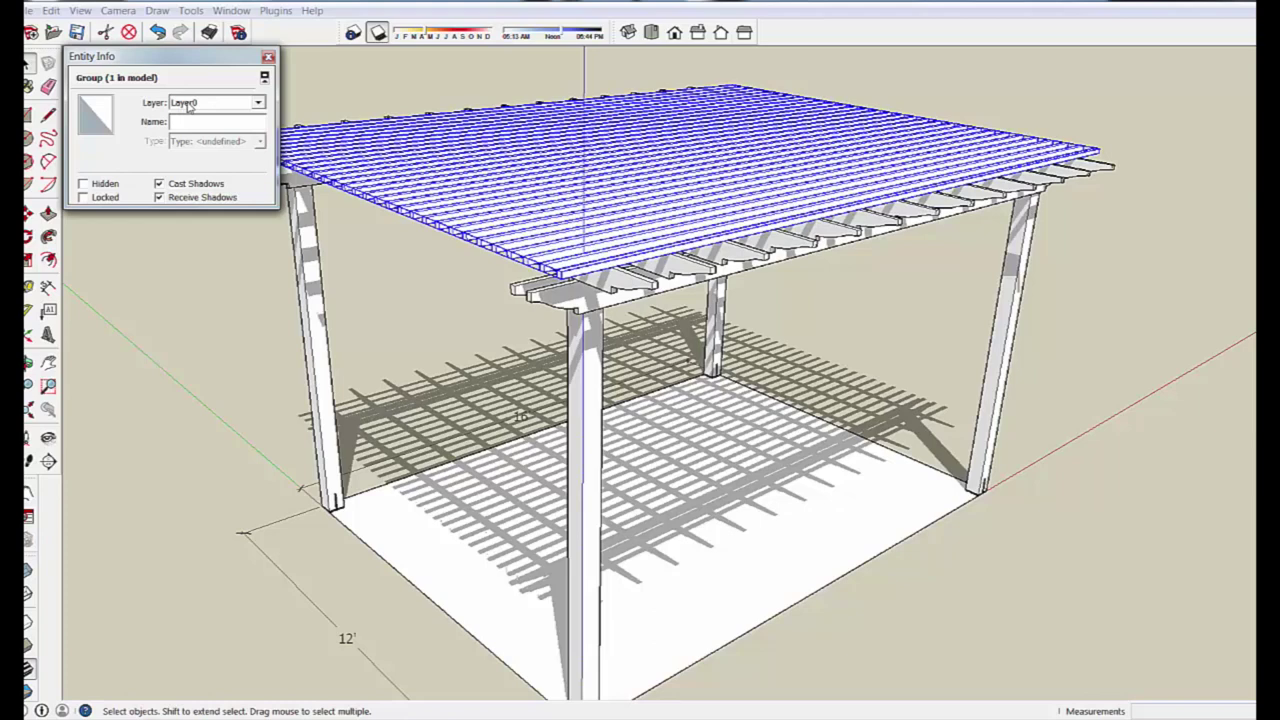
click(216, 299)
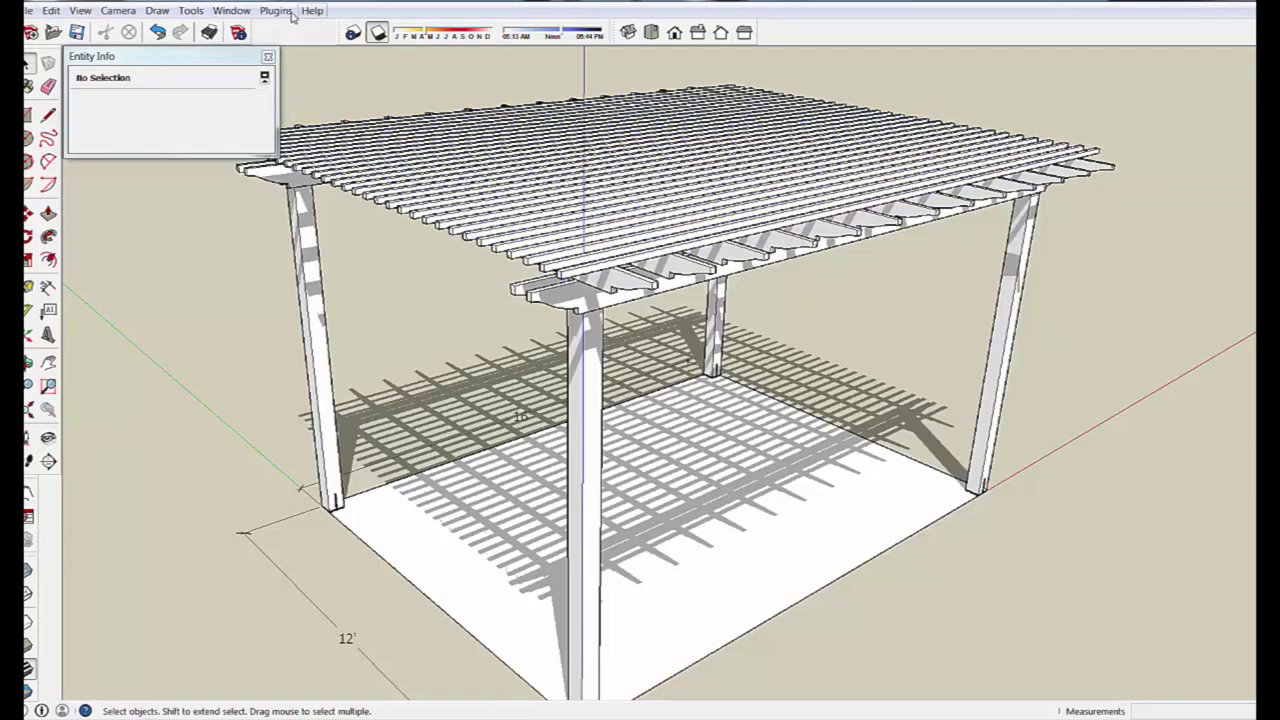
Add a layer named 2x2 lattice and assign the pergola's lattice group to it
click(231, 10)
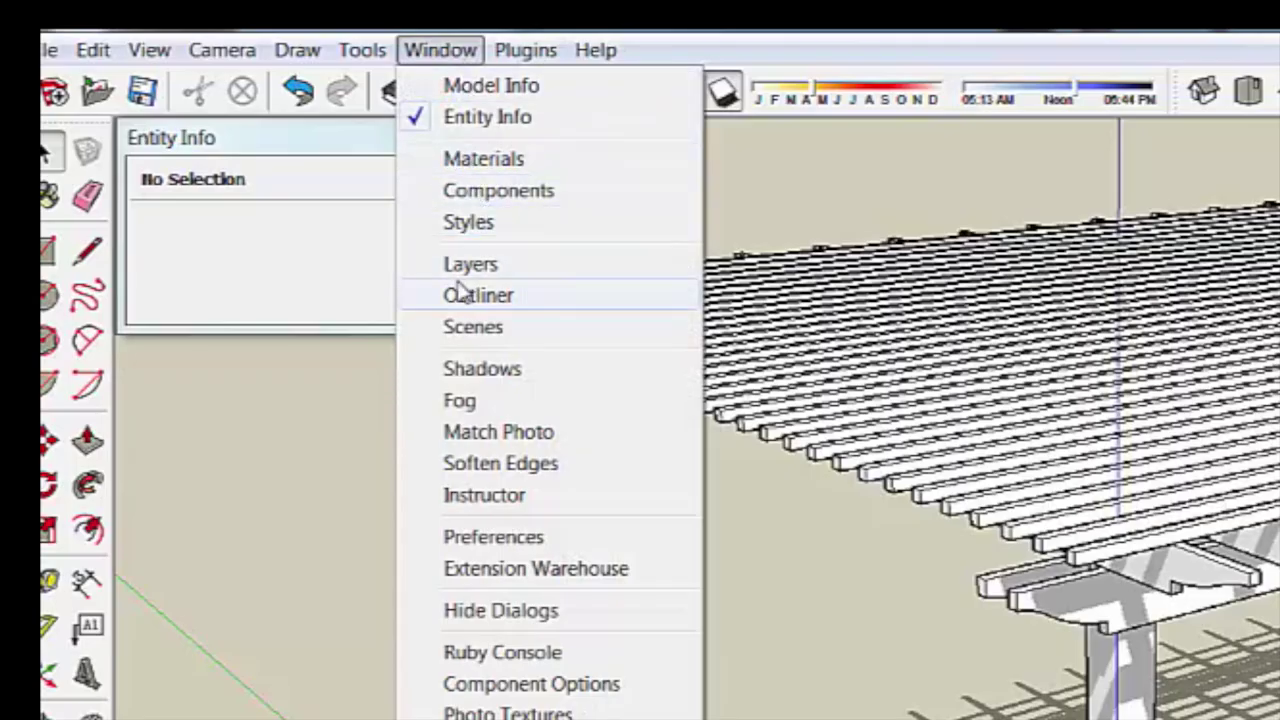
click(438, 275)
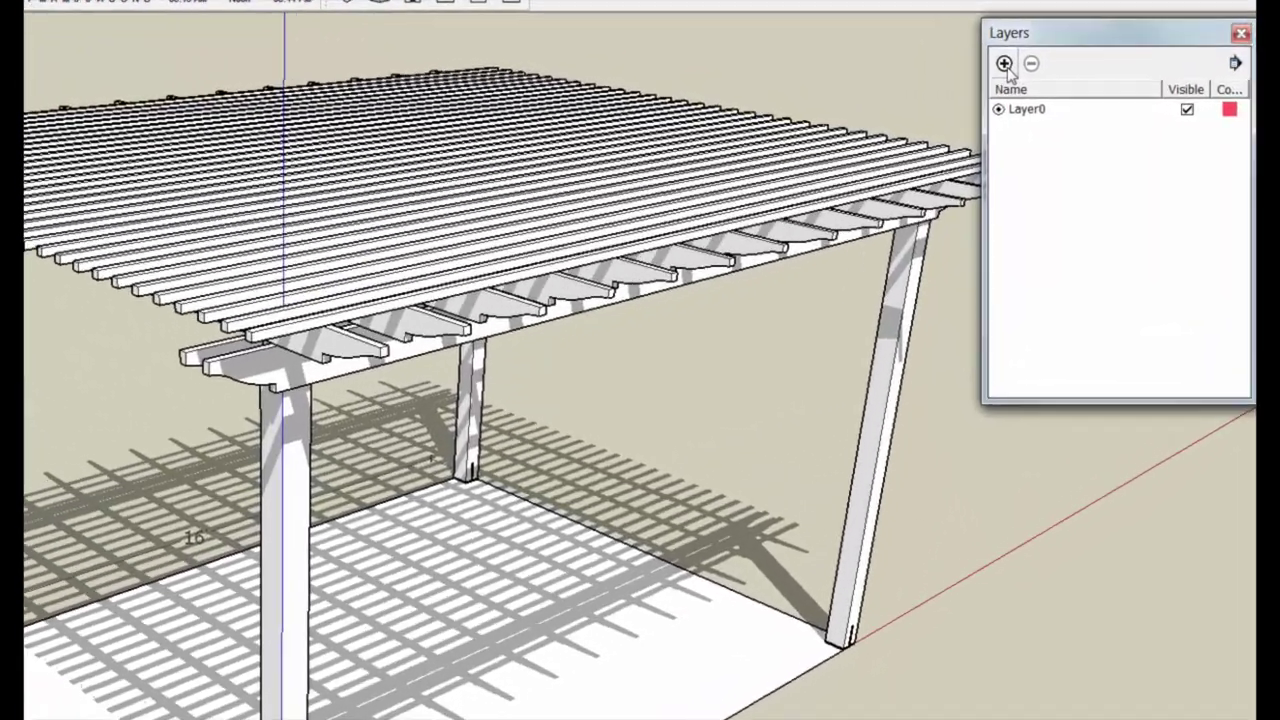
click(1091, 81)
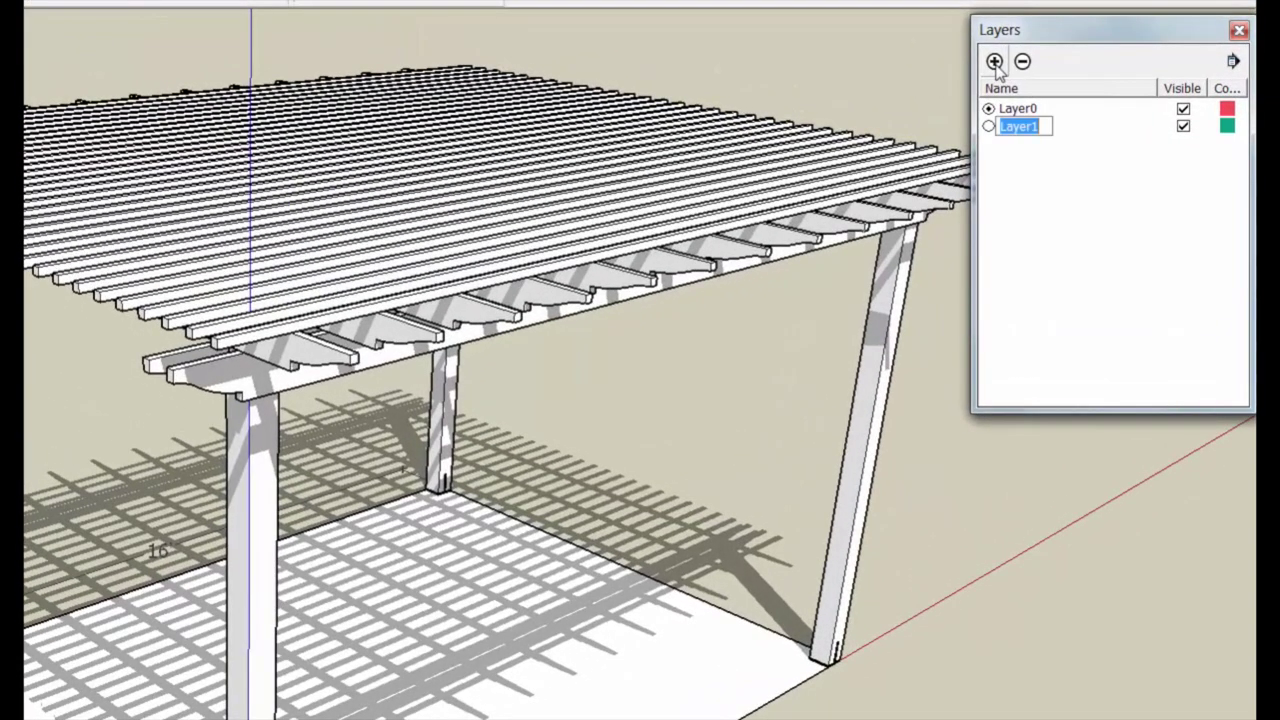
text(2x2 lattice)
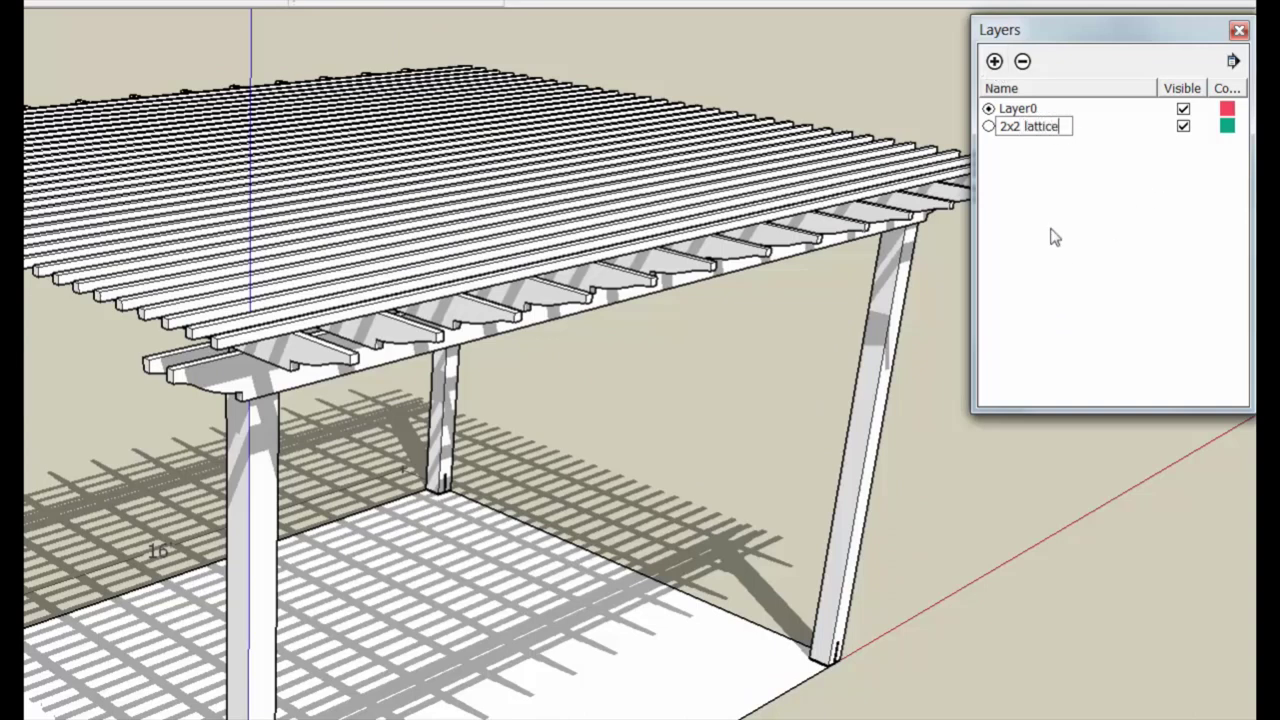
click(103, 222)
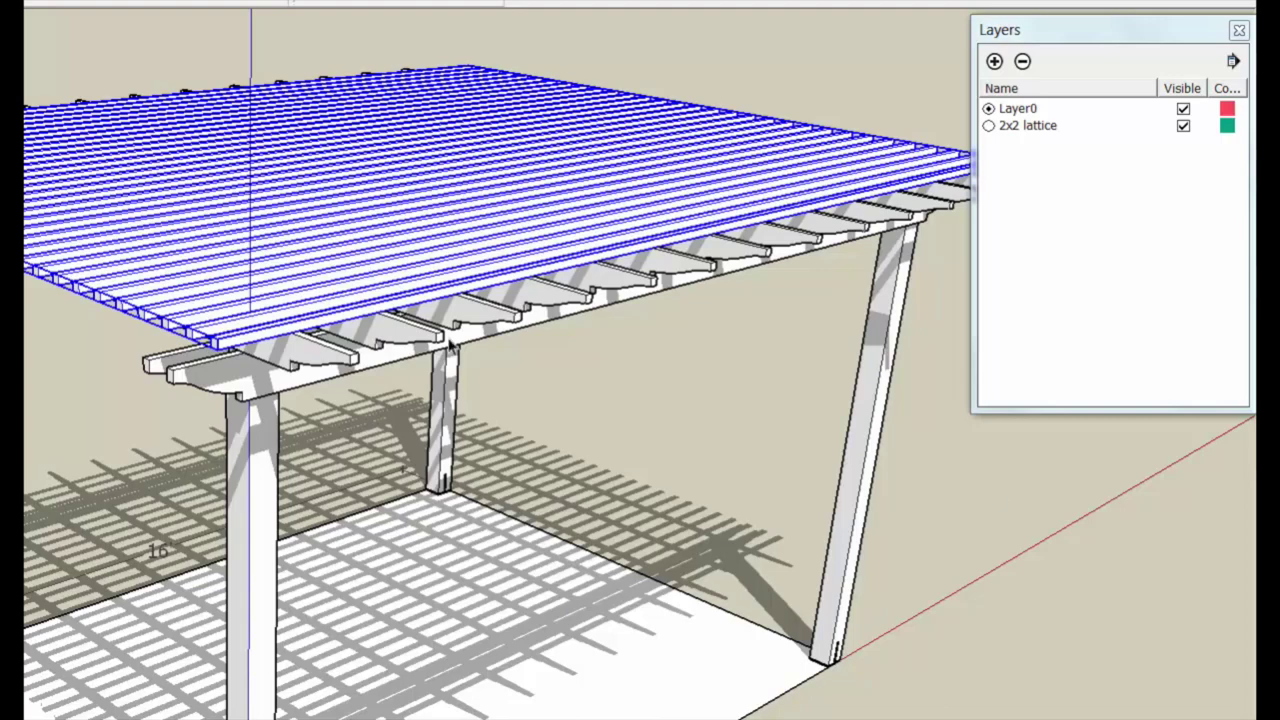
click(1026, 675)
Copy the single outermost front lattice strip from inside the lattice group to the clipboard and close the group
middle_drag(270, 363, 268, 277)
double_click(262, 277)
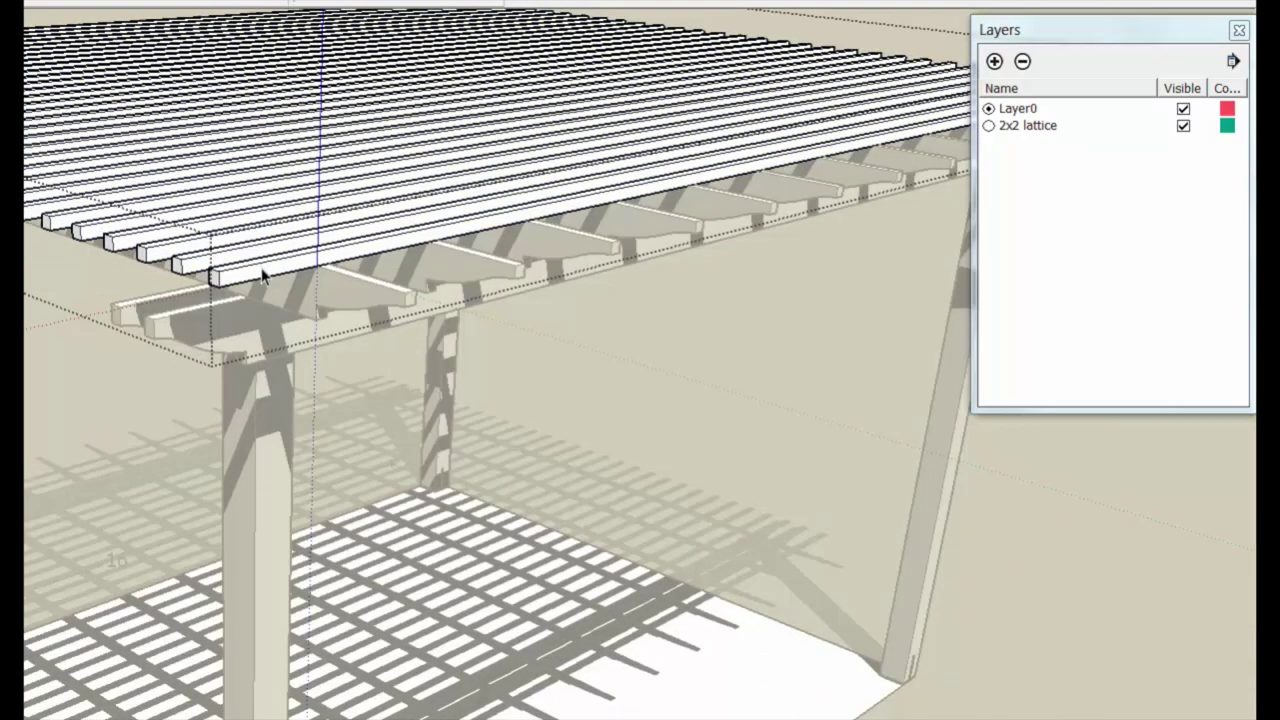
click(262, 277)
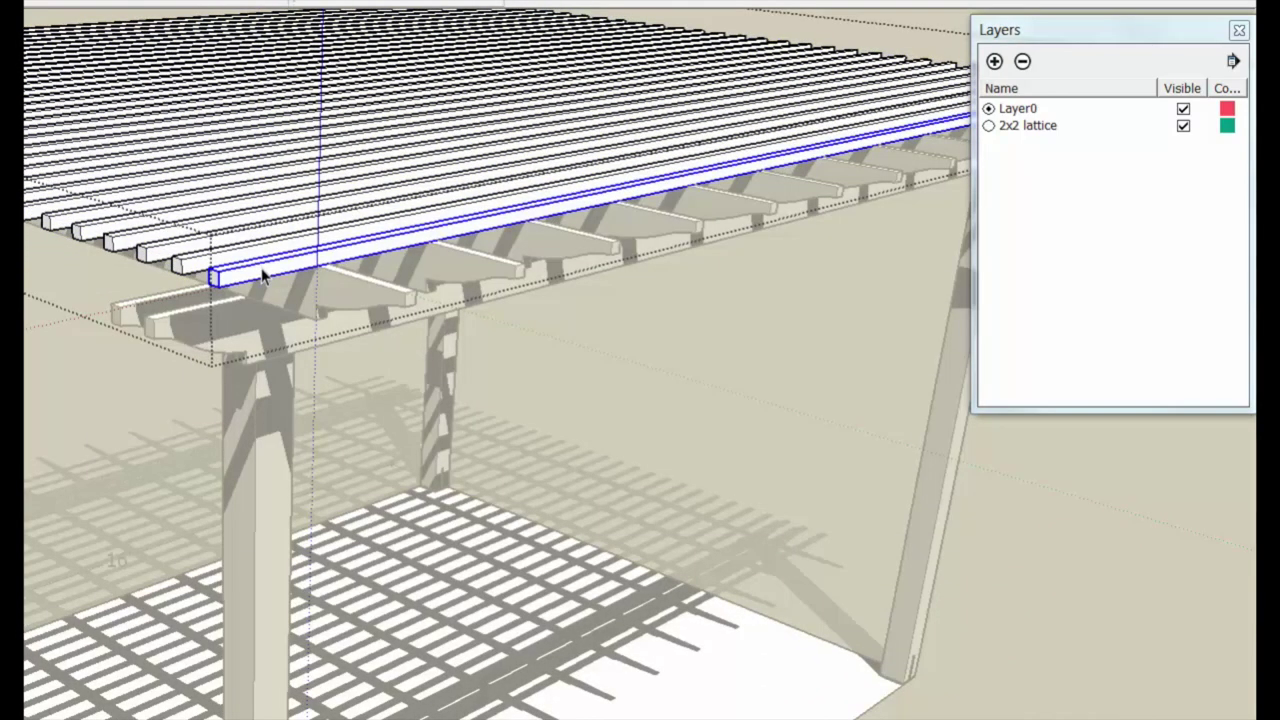
key(ctrl+c)
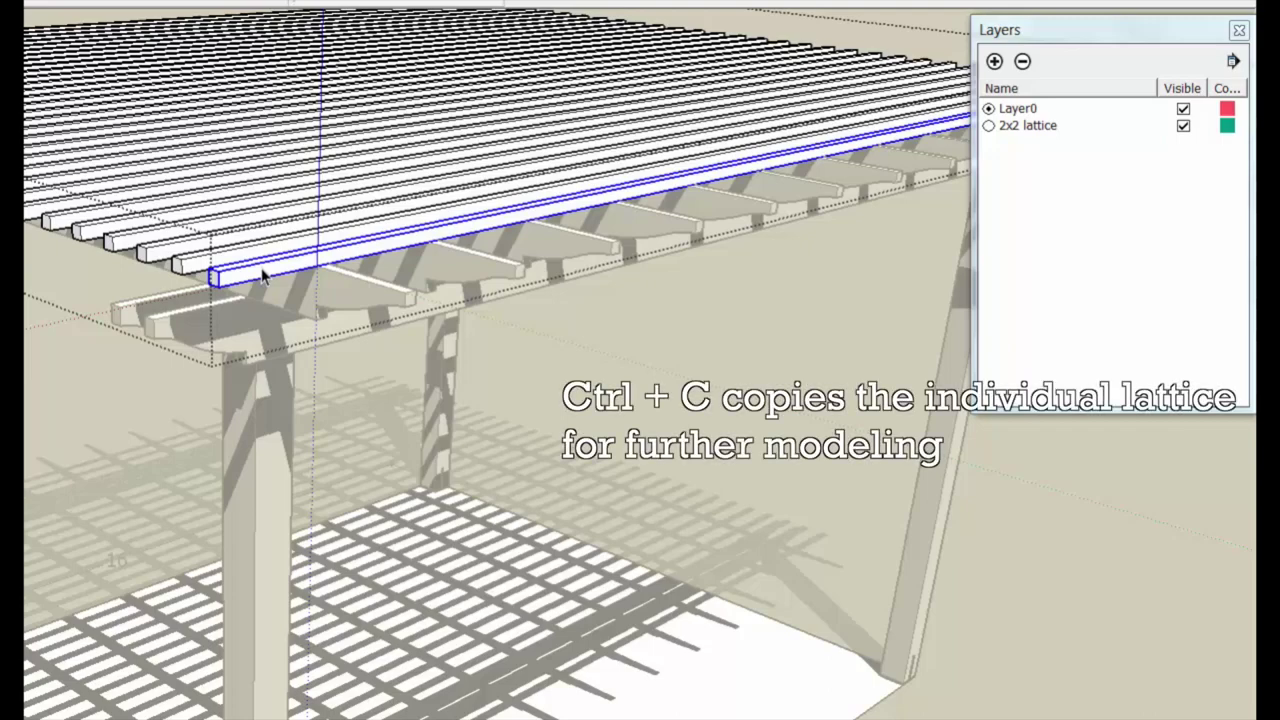
scroll(412, 312, down, 3)
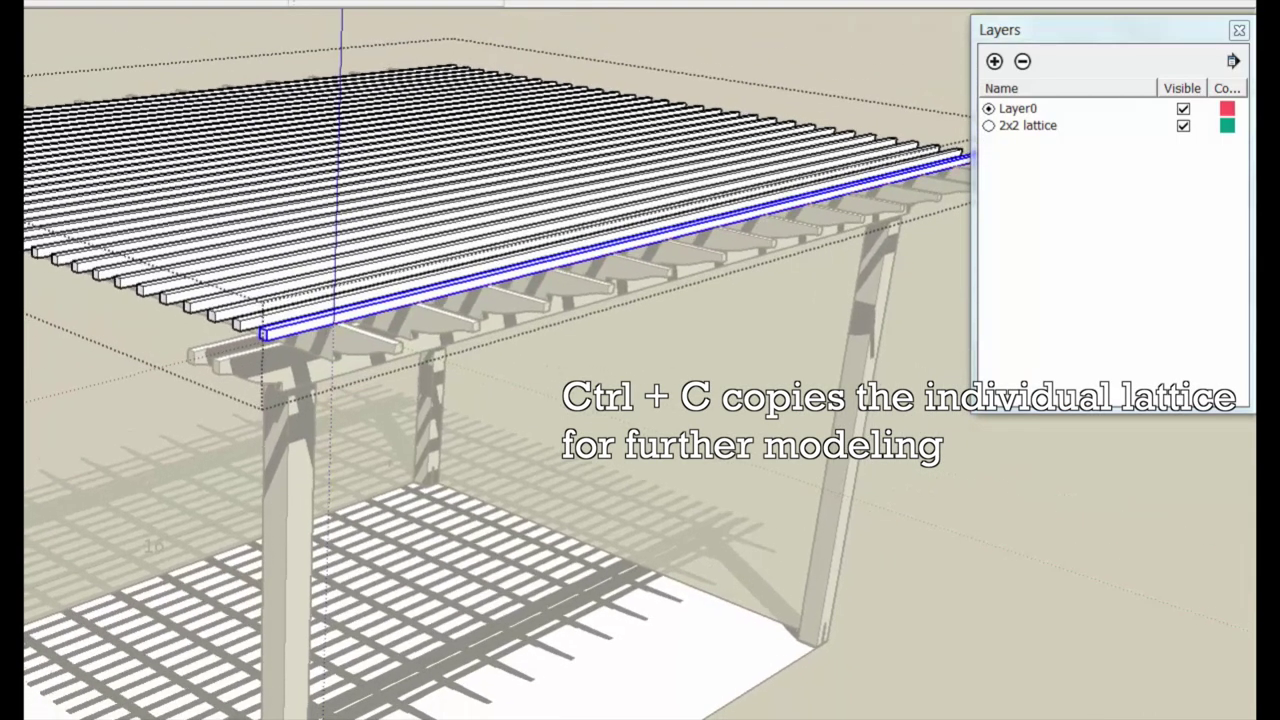
click(1035, 657)
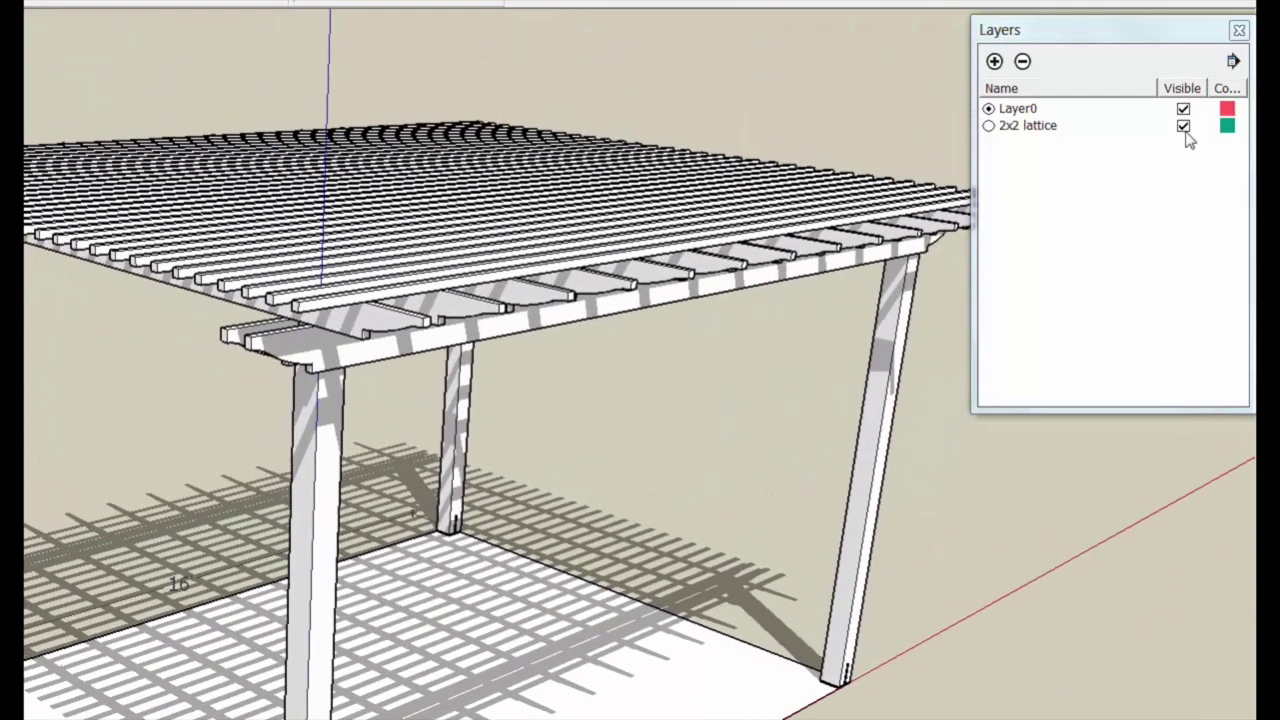
Hide the 2x2 lattice layer and turn off the model's shadows
click(1184, 127)
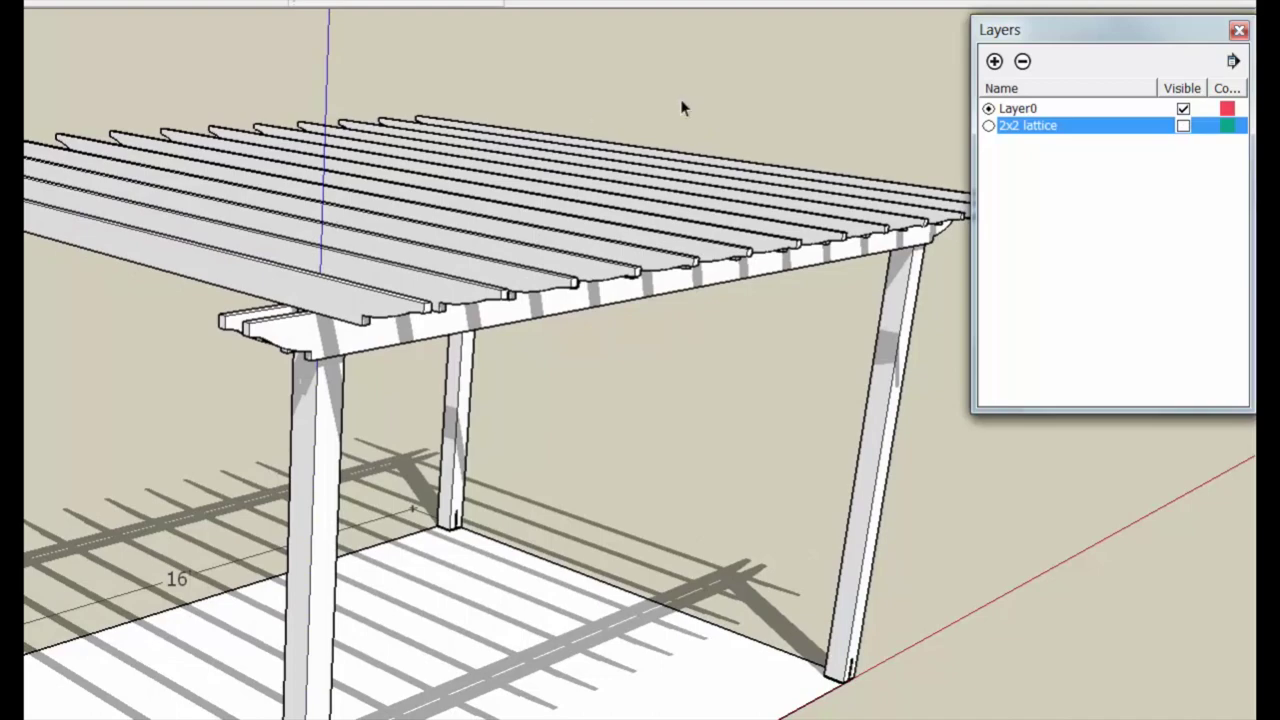
click(1183, 127)
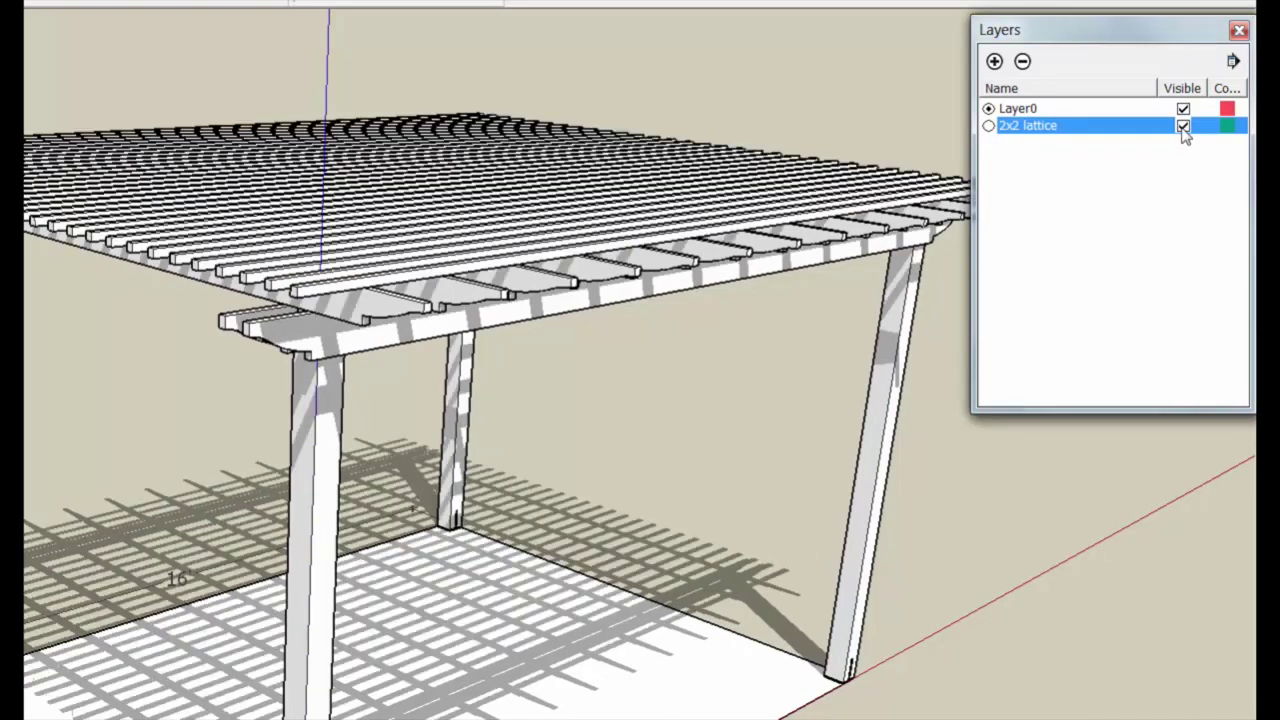
click(1183, 127)
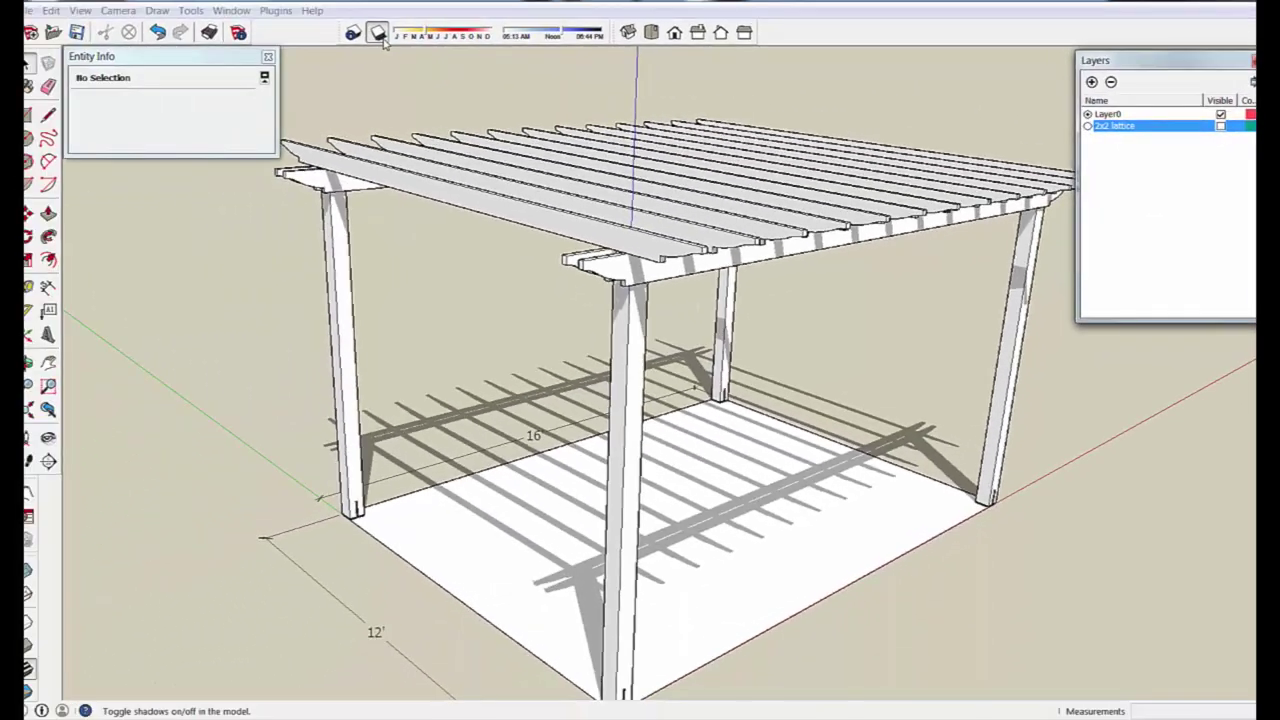
click(381, 36)
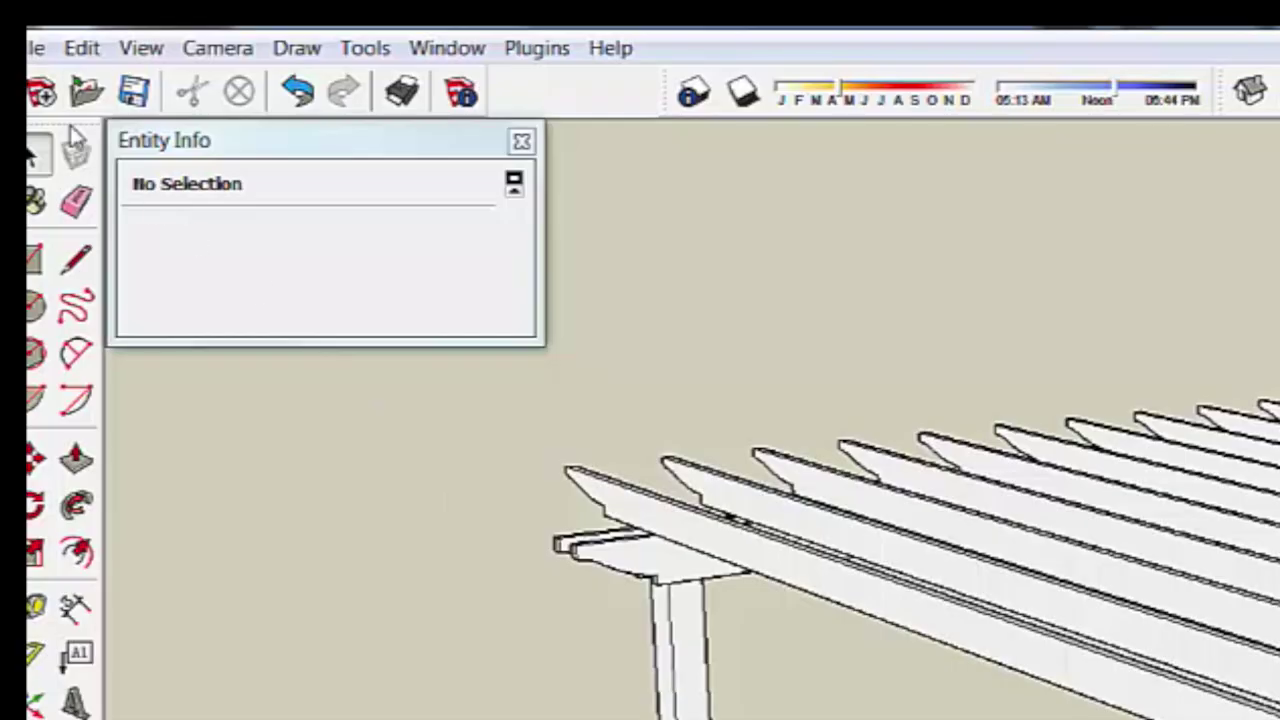
Paste the copied lattice strip in place over the rafters and explode it into loose geometry
click(82, 48)
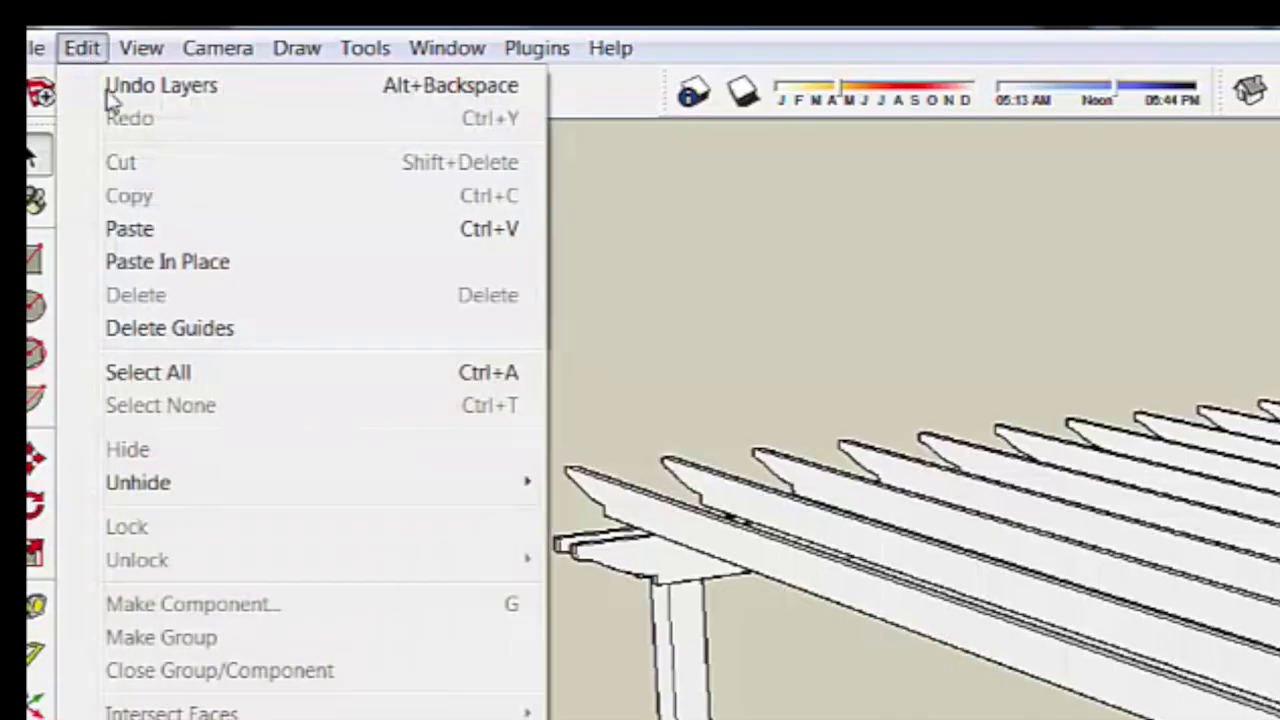
click(180, 272)
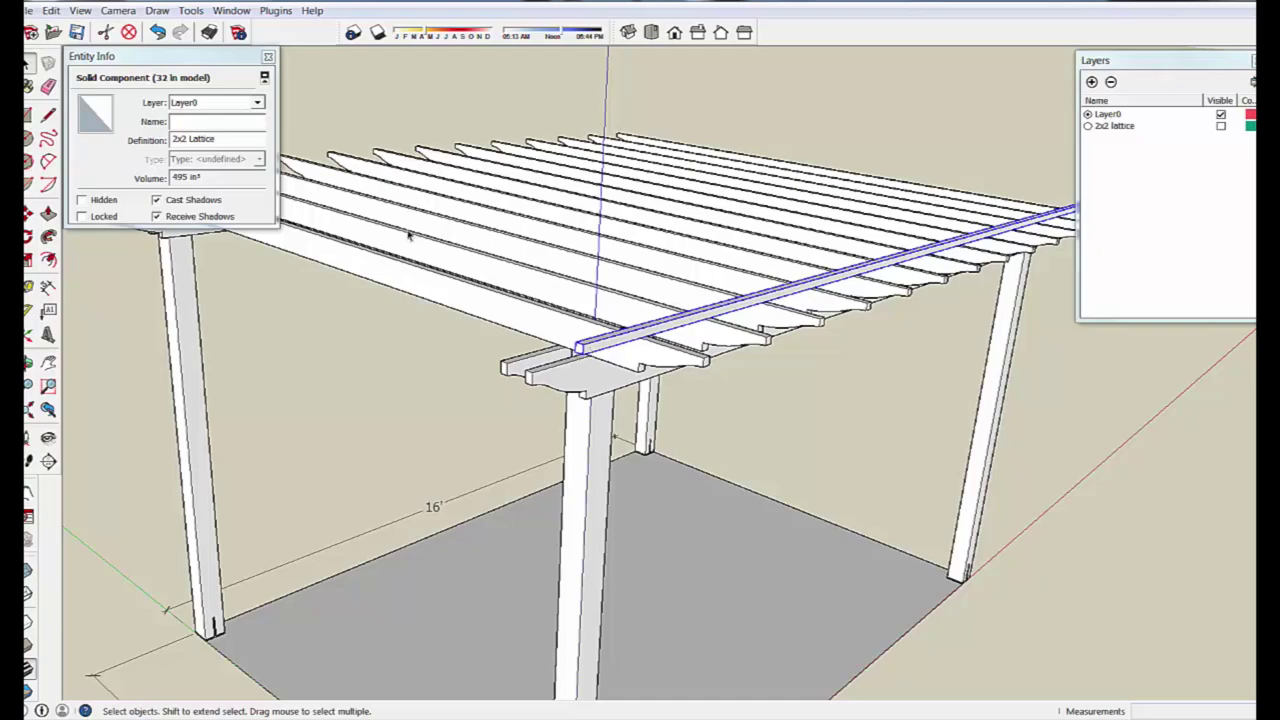
right_click(620, 338)
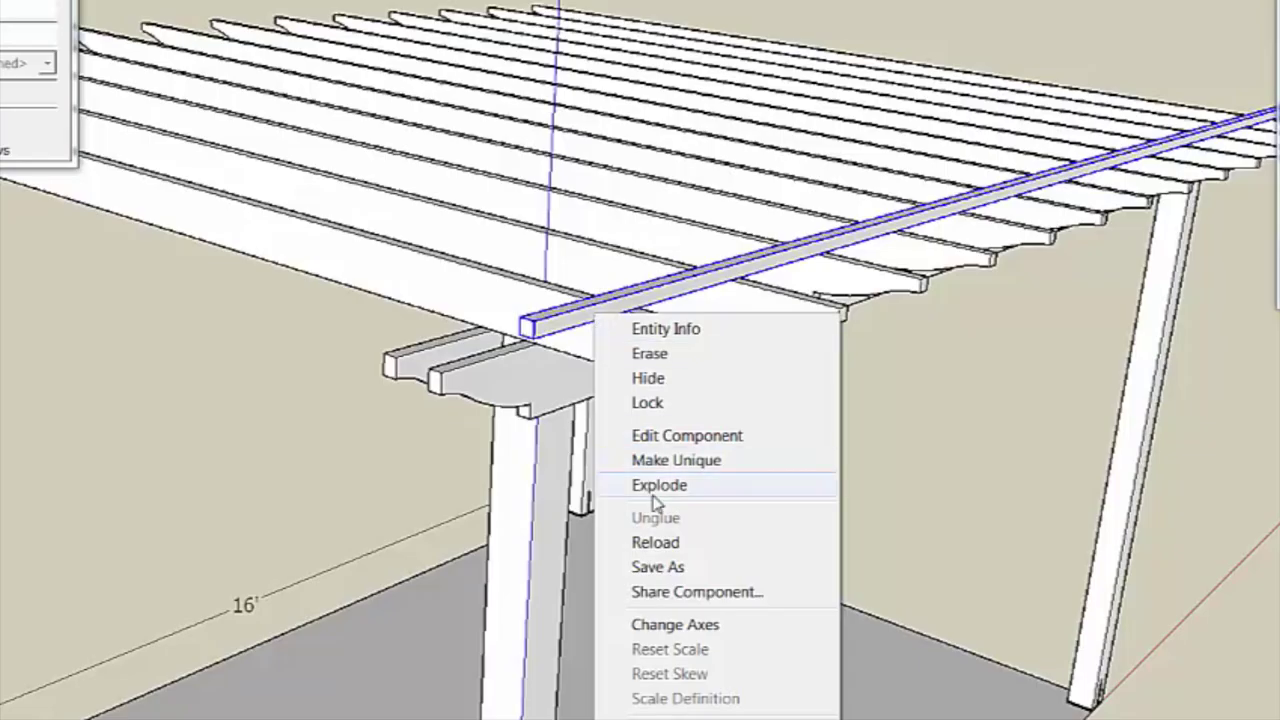
click(661, 450)
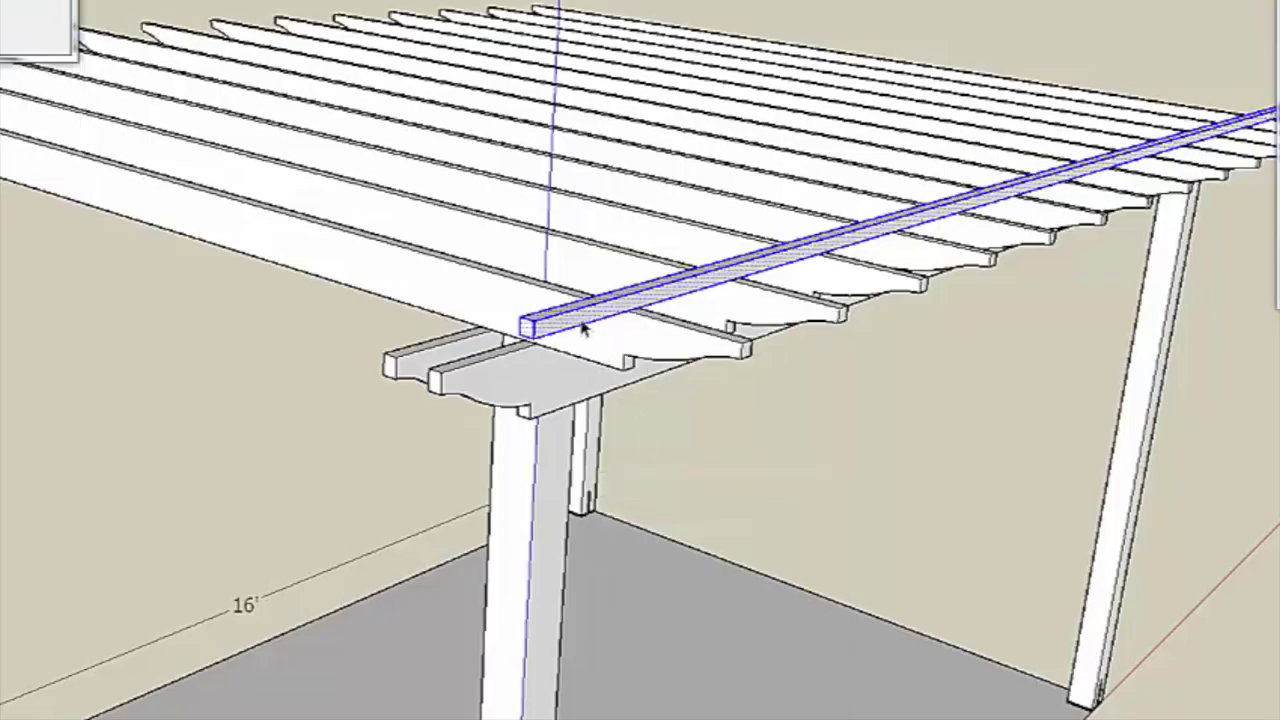
Make the exploded strip a new component named 2x4 lattice, replacing the selection
right_click(583, 325)
click(686, 487)
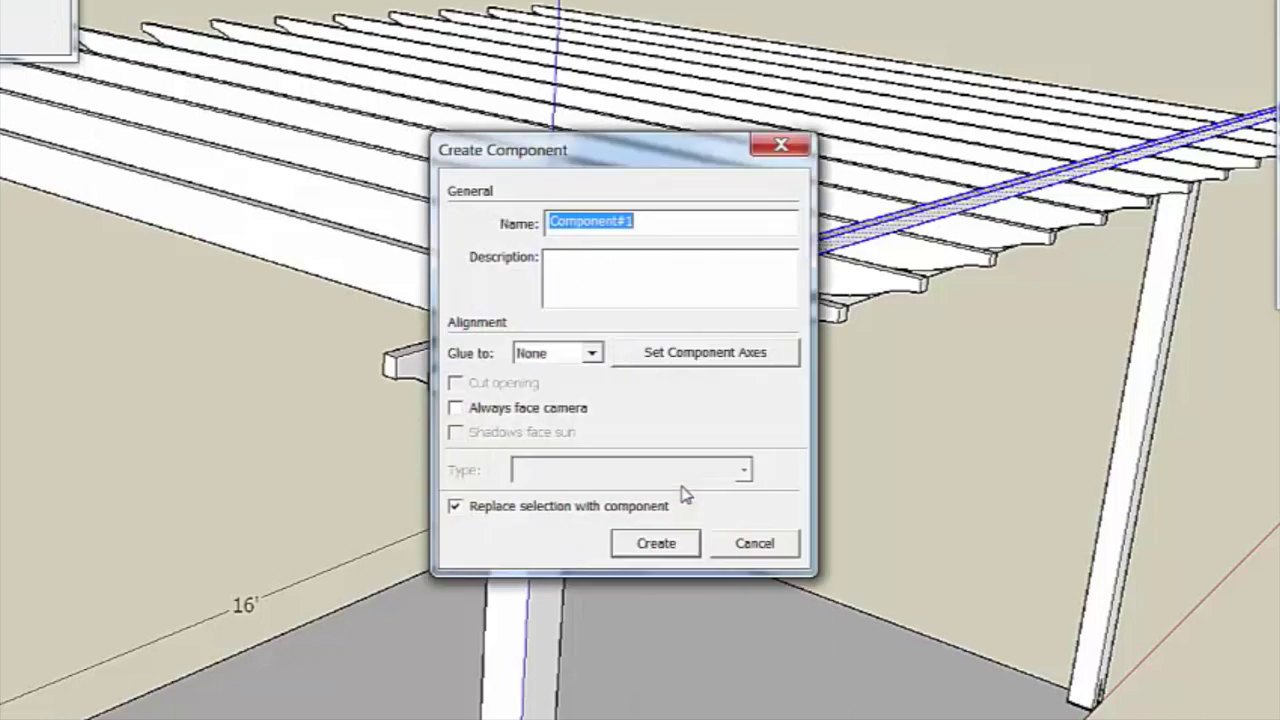
text(2x4)
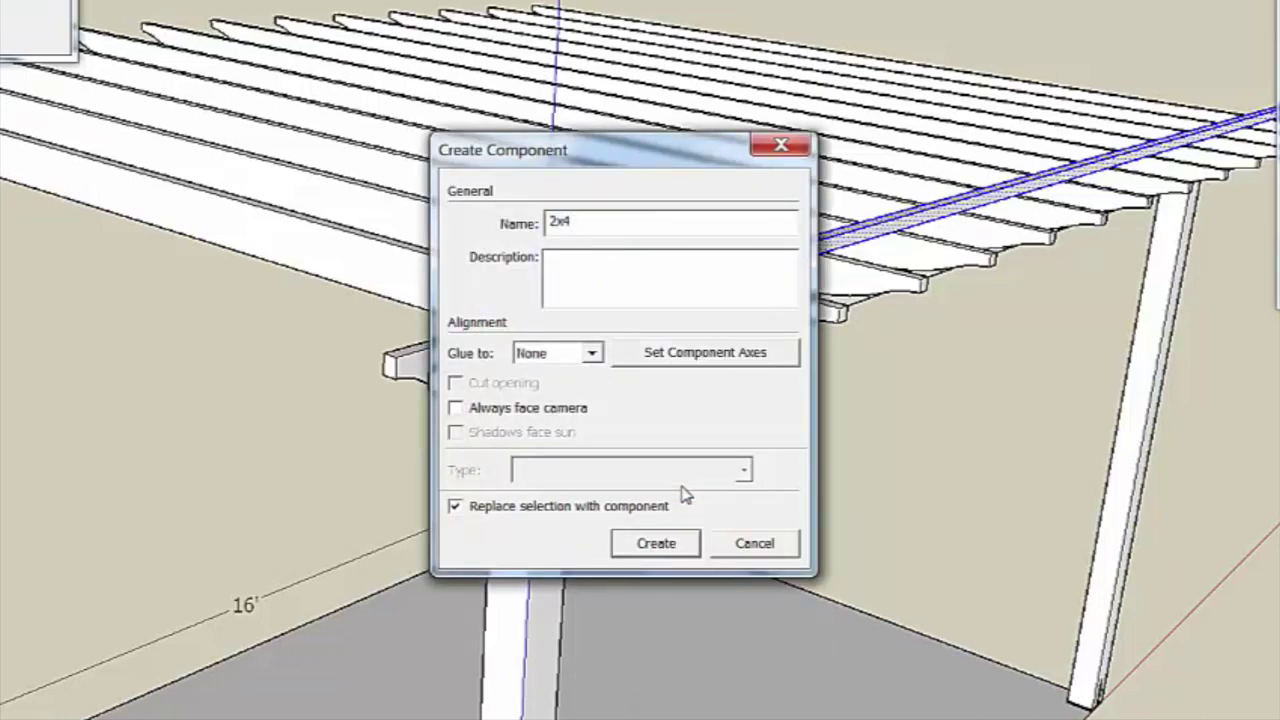
text( lattice)
click(686, 543)
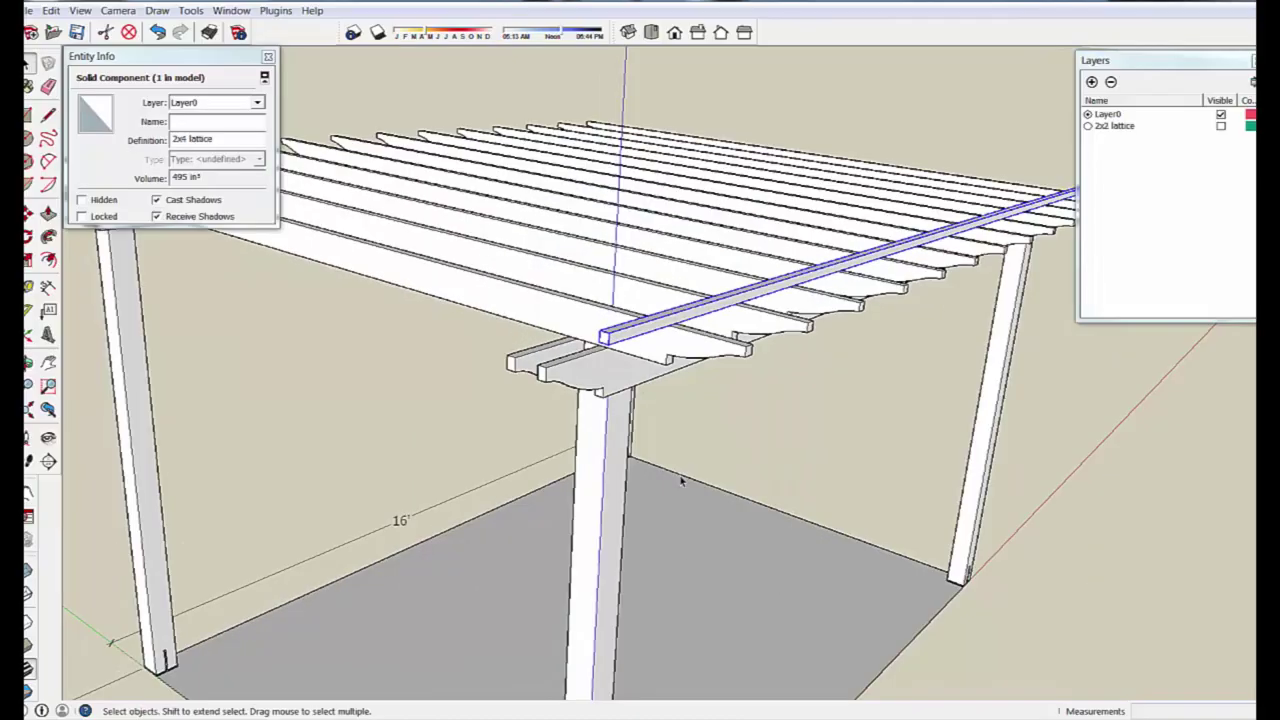
Edit the 2x4 lattice component, pulling the strip's top face upward with Push/Pull to make it taller, and close the component
scroll(681, 481, up, 5)
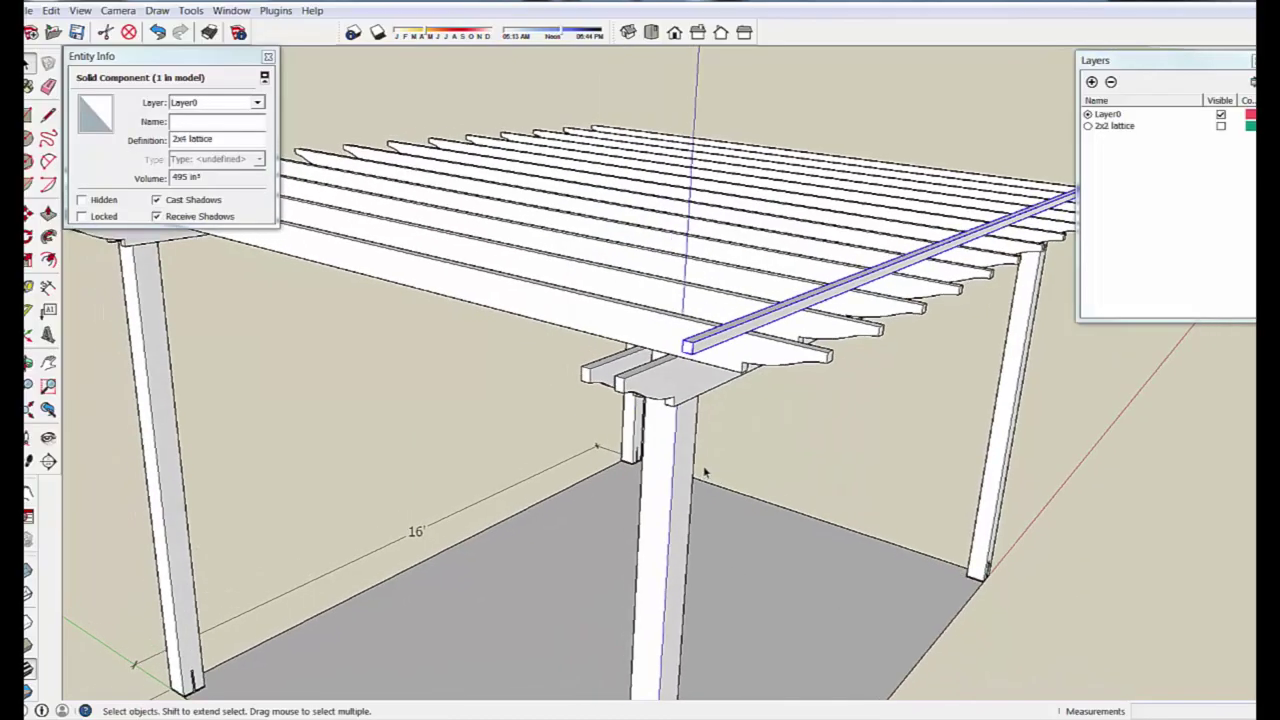
double_click(655, 343)
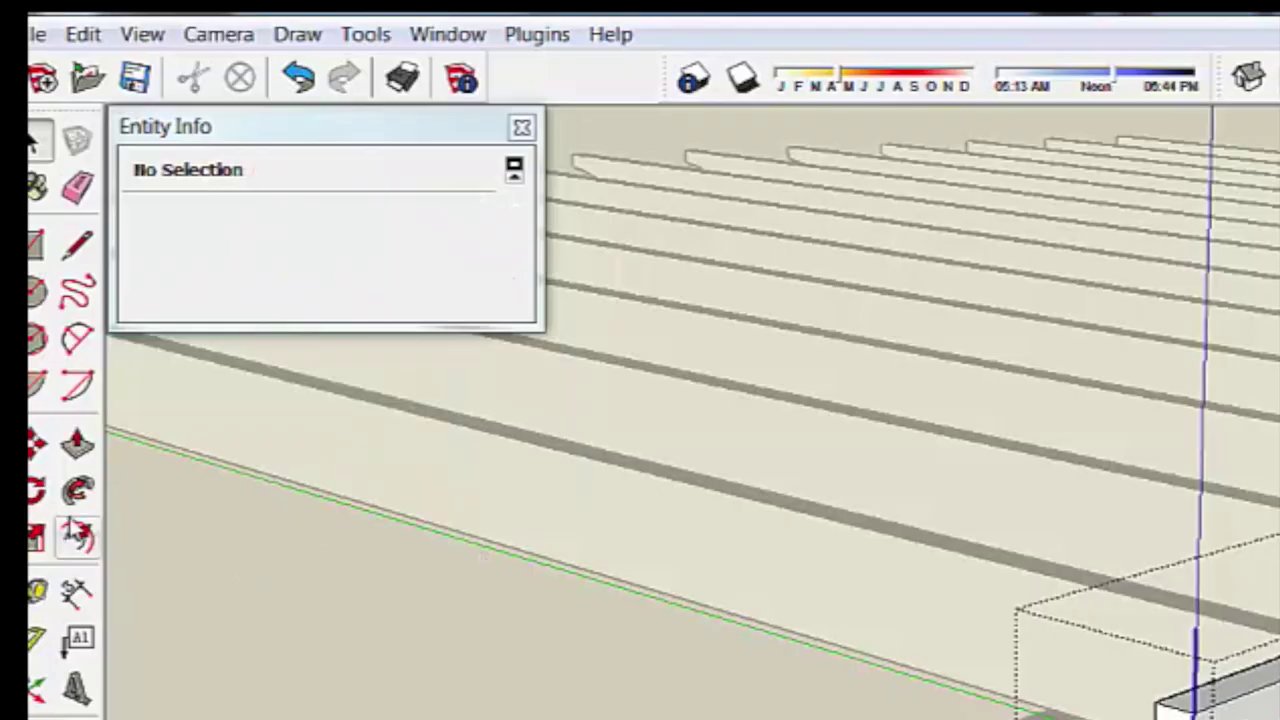
click(78, 443)
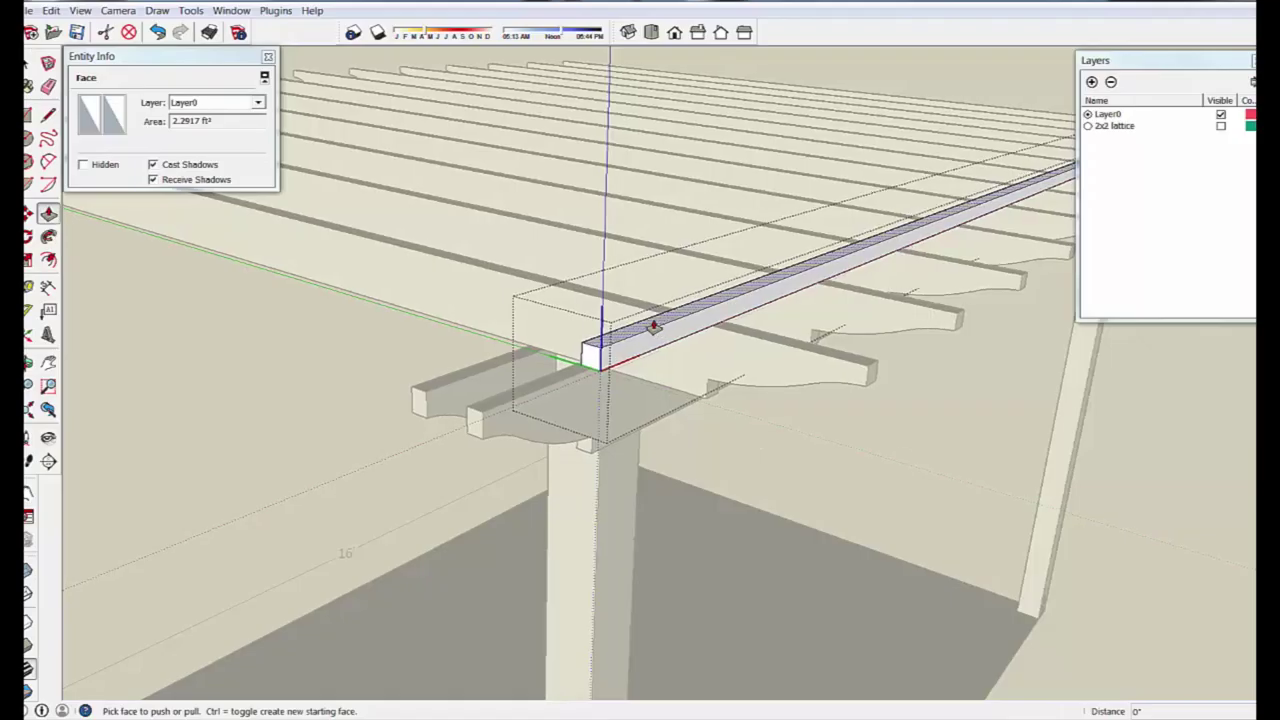
drag(653, 326, 660, 271)
key(space)
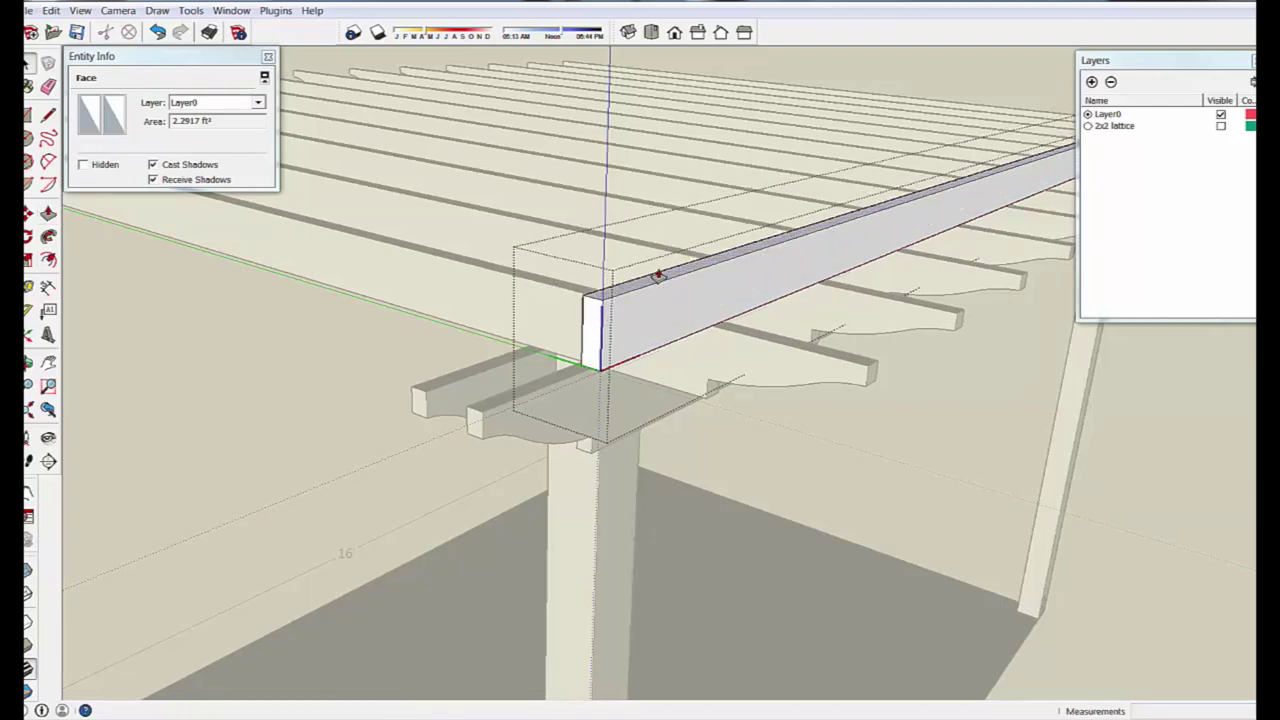
scroll(631, 277, down, 2)
scroll(352, 453, down, 2)
click(457, 443)
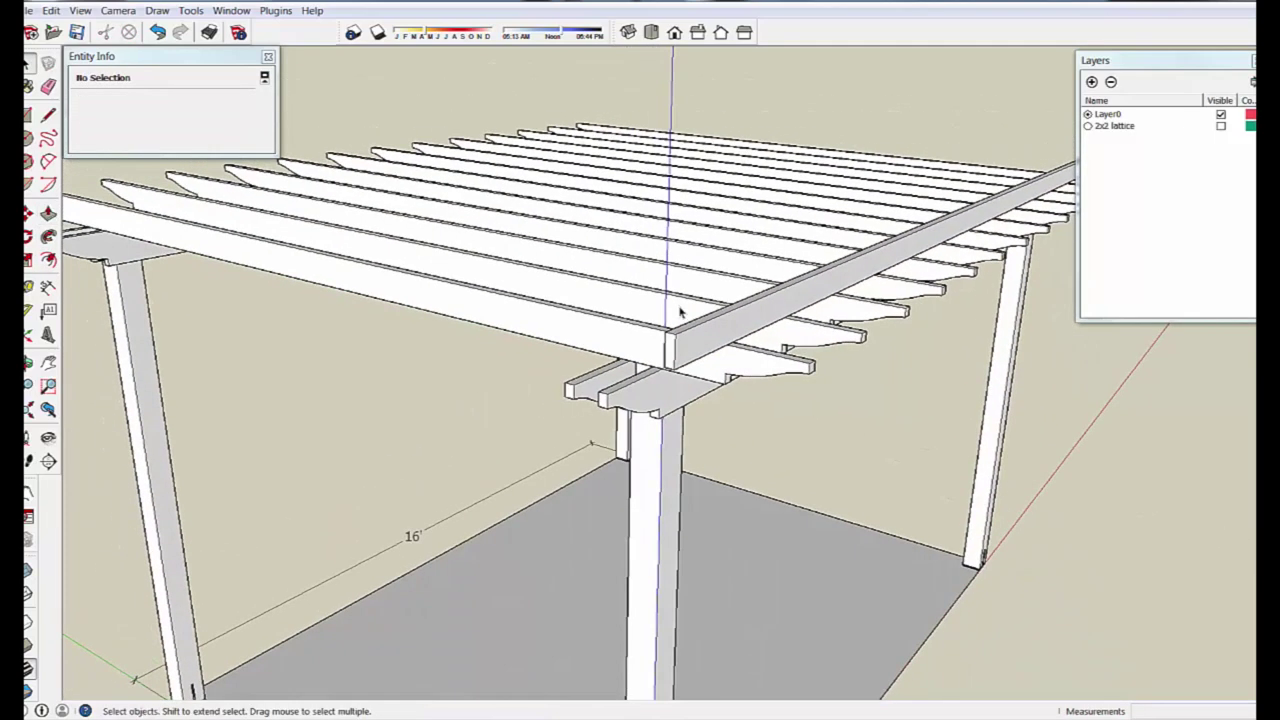
Copy the 2x4 lattice component along the green axis to the opposite rafter ends, about 13' 9" away
middle_drag(691, 348, 785, 328)
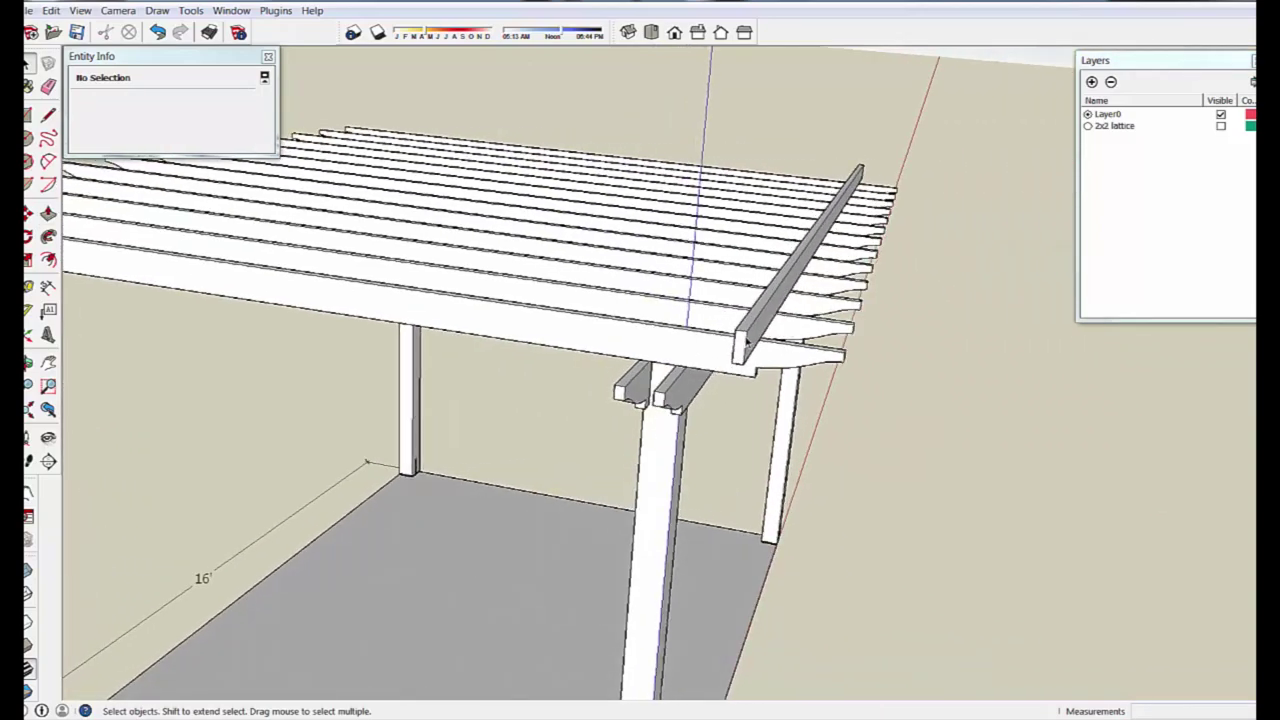
click(746, 340)
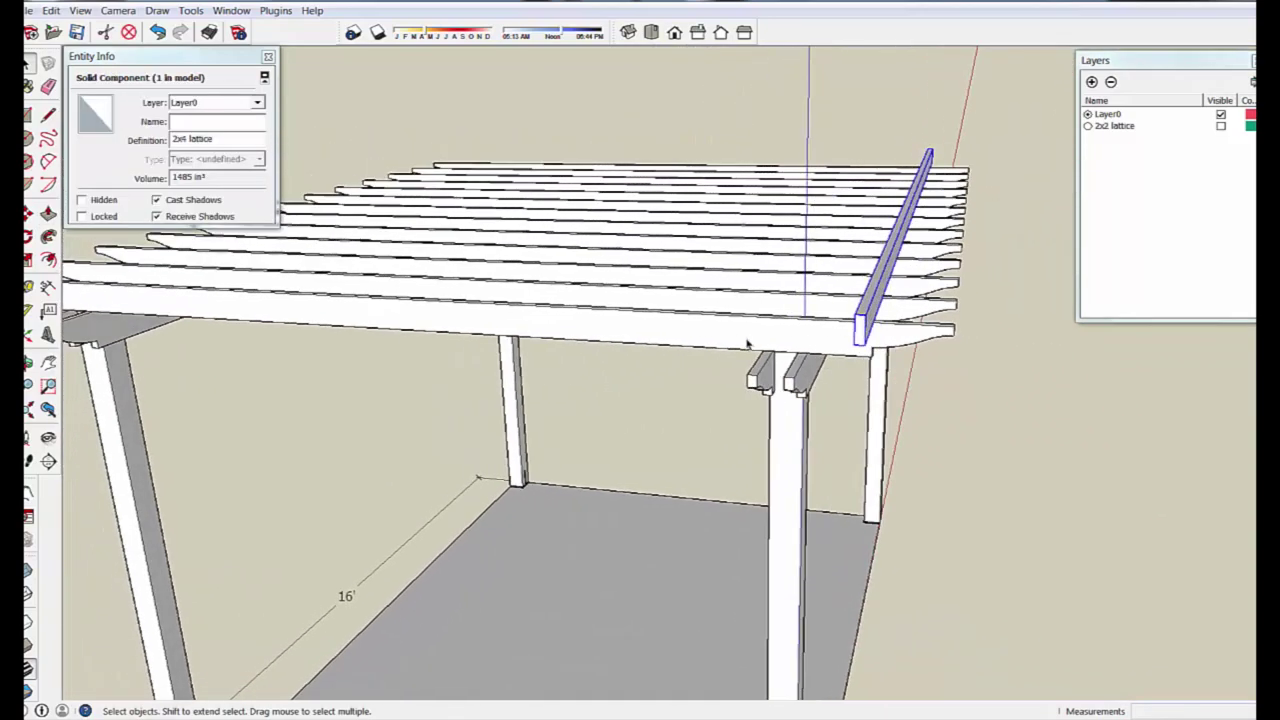
scroll(746, 343, down, 5)
scroll(768, 396, up, 3)
key(m)
middle_drag(766, 380, 900, 277)
key(ctrl)
click(908, 277)
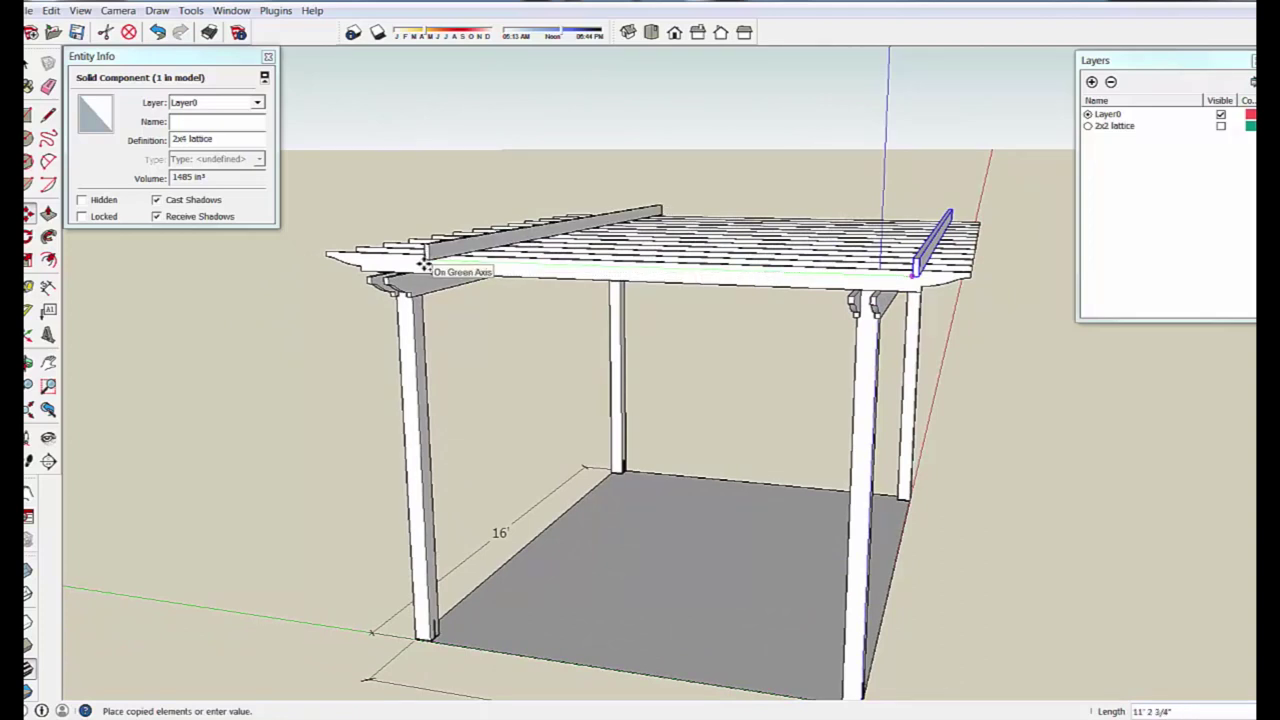
click(355, 268)
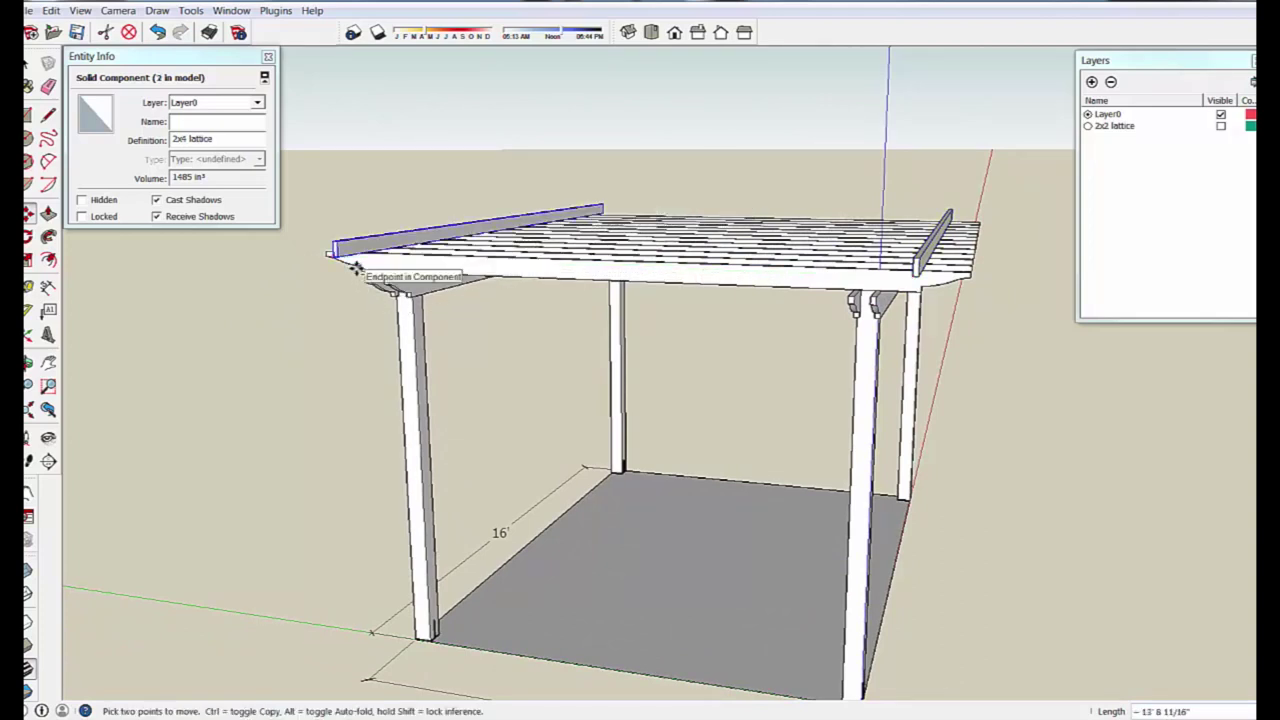
Divide the span between the two 2x4 lattice strips into 30 equal intervals to fill the roof with copies, and clear the selection
text(/3)
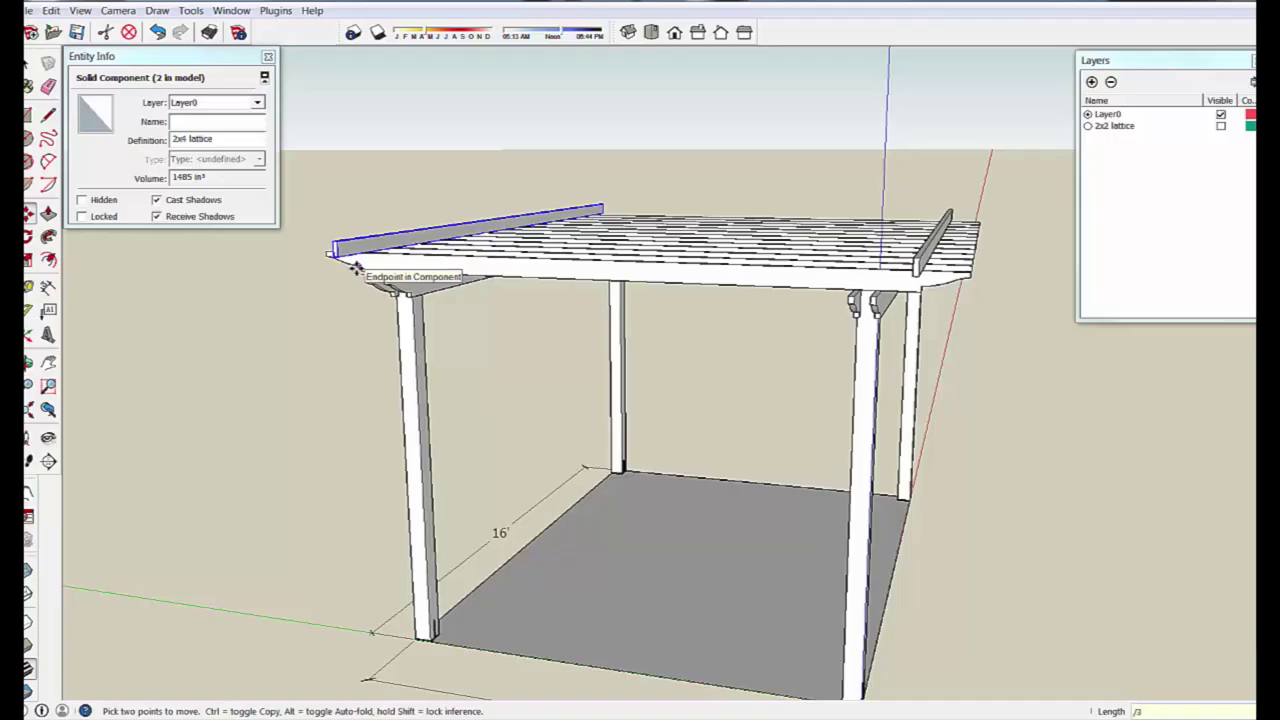
key(Return)
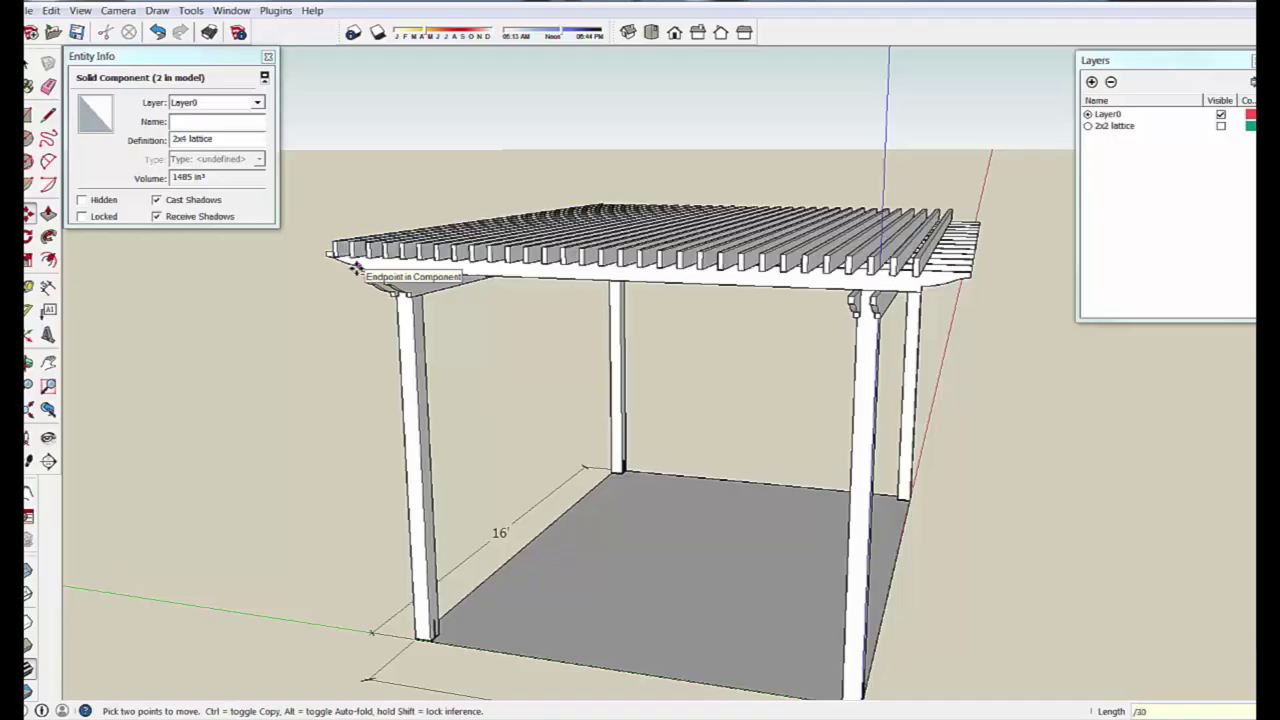
key(ctrl+t)
key(space)
middle_drag(680, 266, 450, 190)
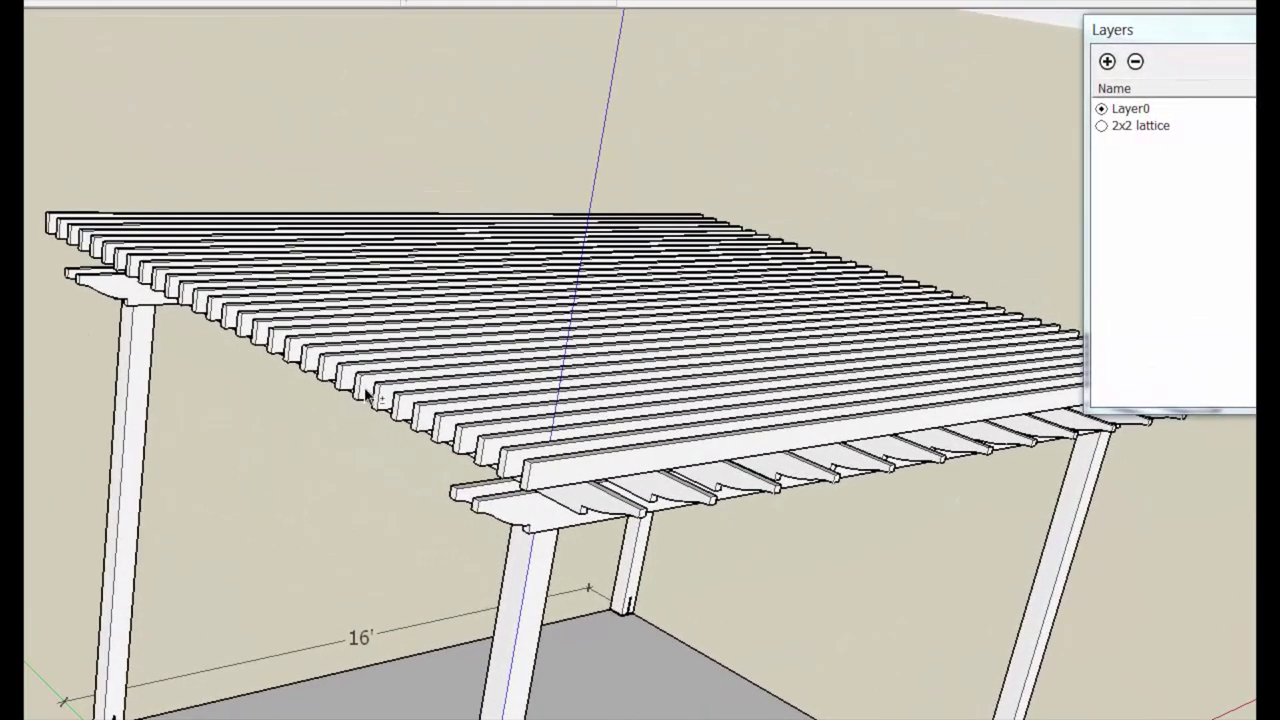
click(550, 301)
shift+click(354, 344)
shift+click(334, 334)
shift+click(315, 318)
shift+click(298, 303)
shift+click(280, 288)
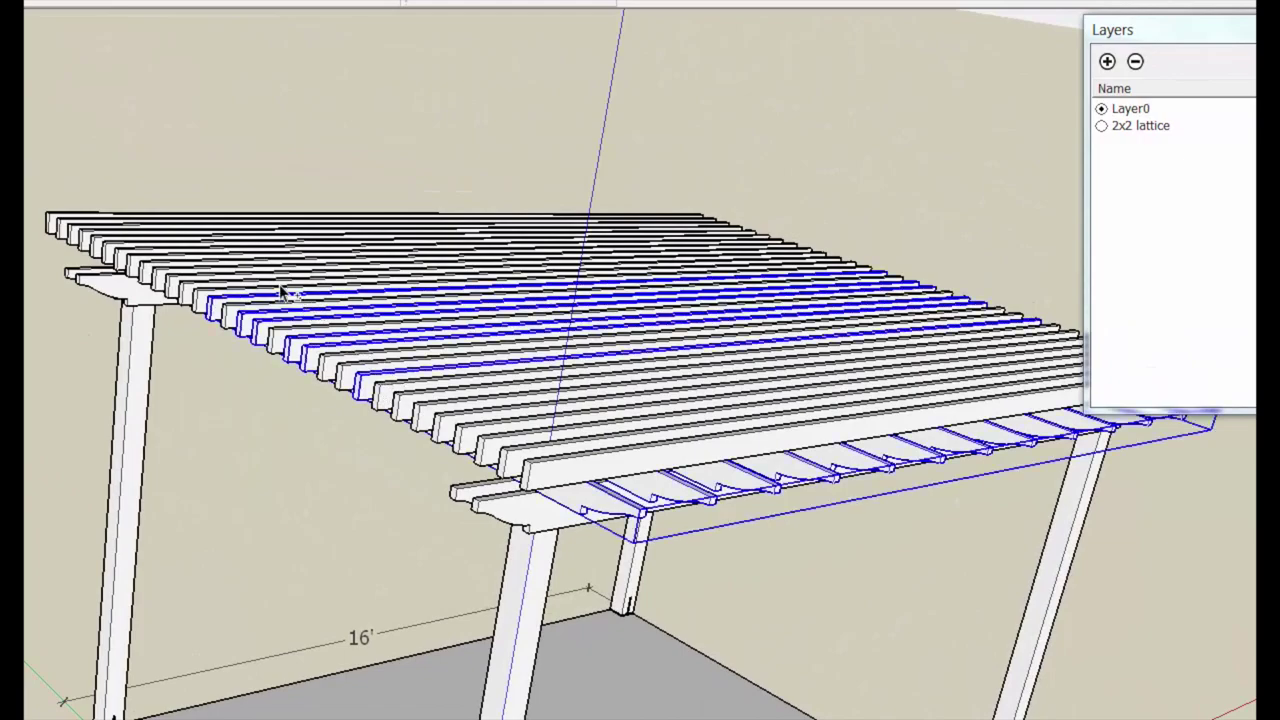
shift+click(245, 272)
shift+click(195, 262)
click(88, 157)
Select all the 2x4 lattice strips on the roof, leaving out the rafters, and make them a group
mouse_move(95, 258)
middle_down()
mouse_move(68, 303)
mouse_move(100, 323)
mouse_move(249, 371)
mouse_move(420, 372)
mouse_move(487, 401)
middle_up()
mouse_move(487, 400)
mouse_down()
mouse_move(385, 500)
mouse_move(349, 514)
mouse_up()
middle_drag(349, 514, 472, 476)
right_click(474, 478)
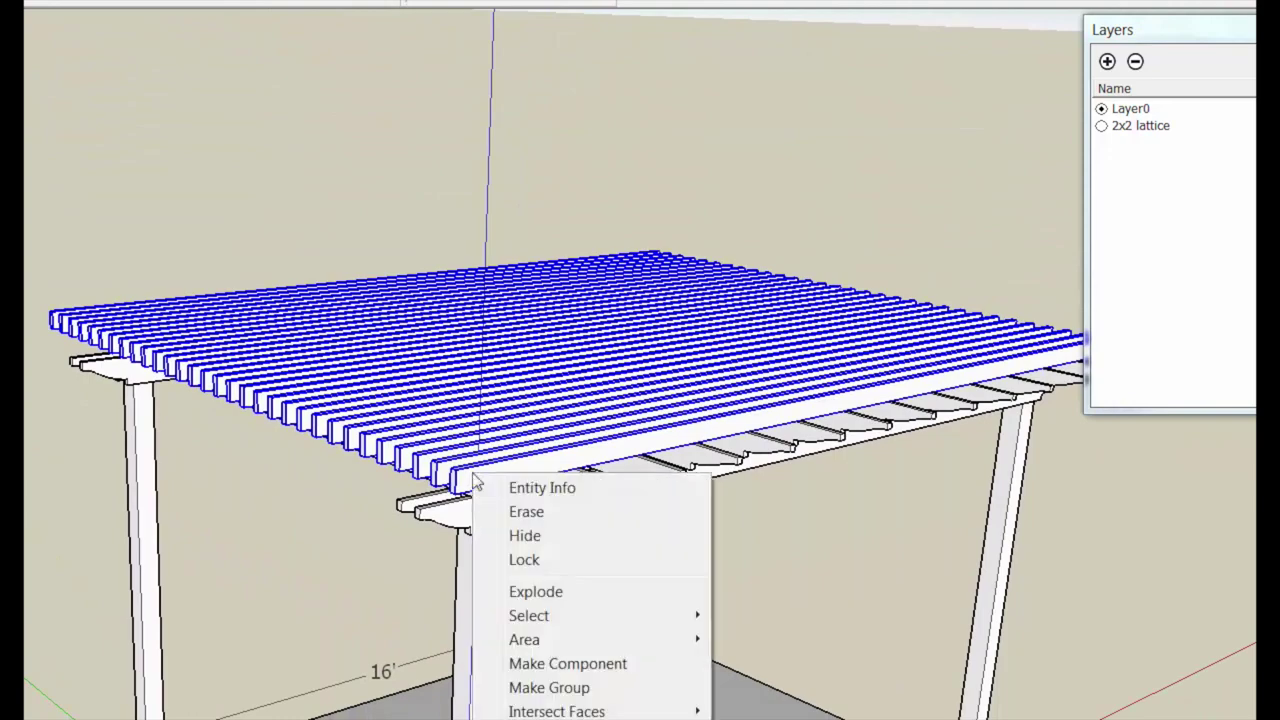
click(549, 690)
middle_drag(960, 340, 1040, 330)
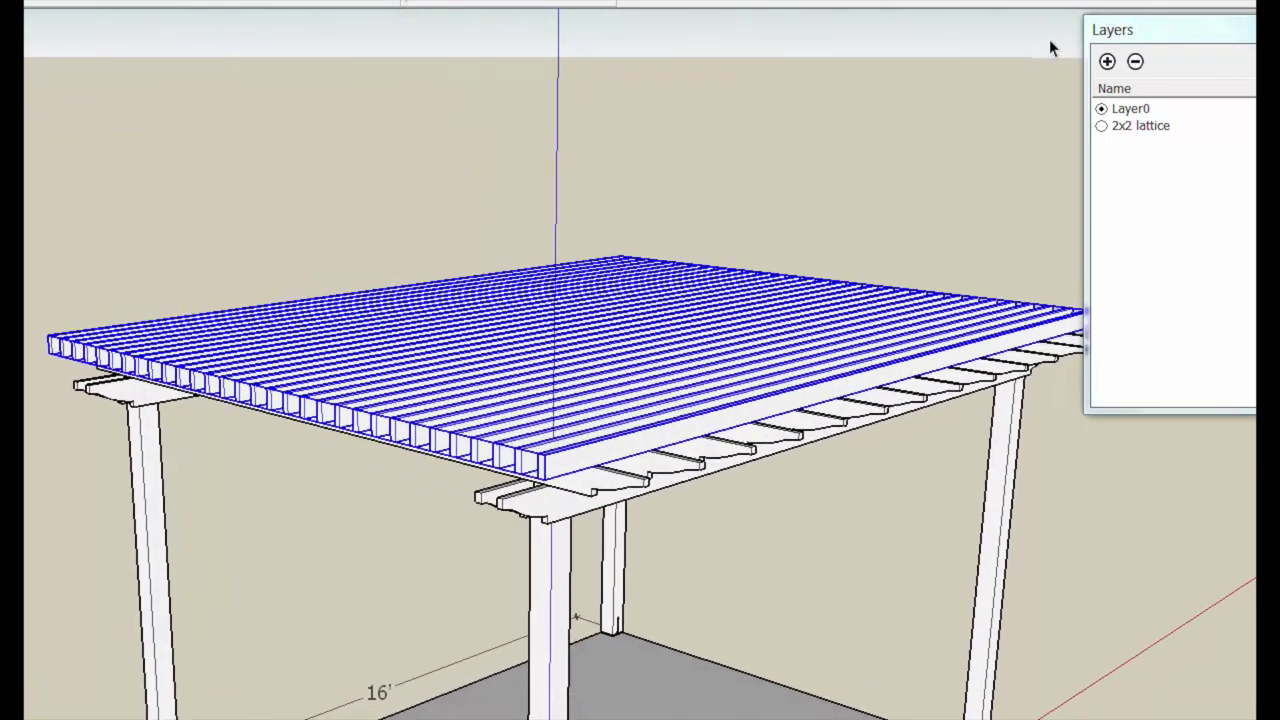
Create a layer named 2x4 lattice, assign the grouped strips to it, and clear the selection
click(1110, 63)
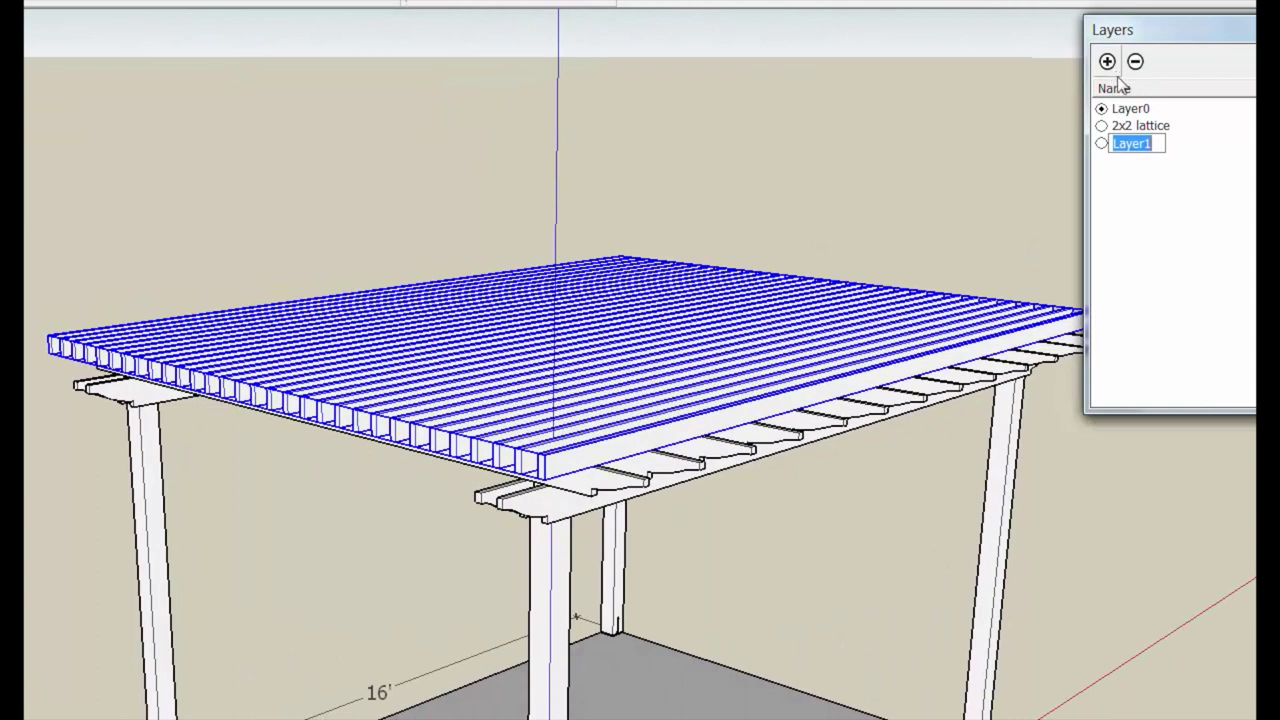
text(2x4 lattice)
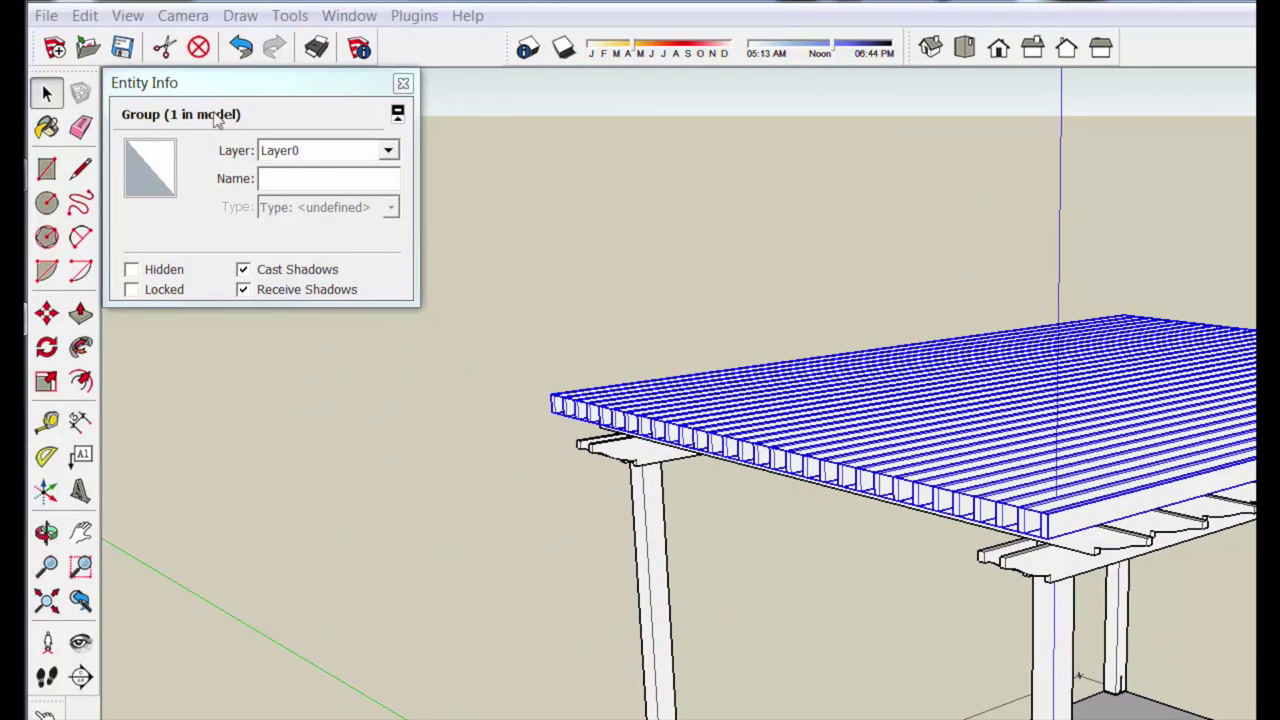
click(388, 150)
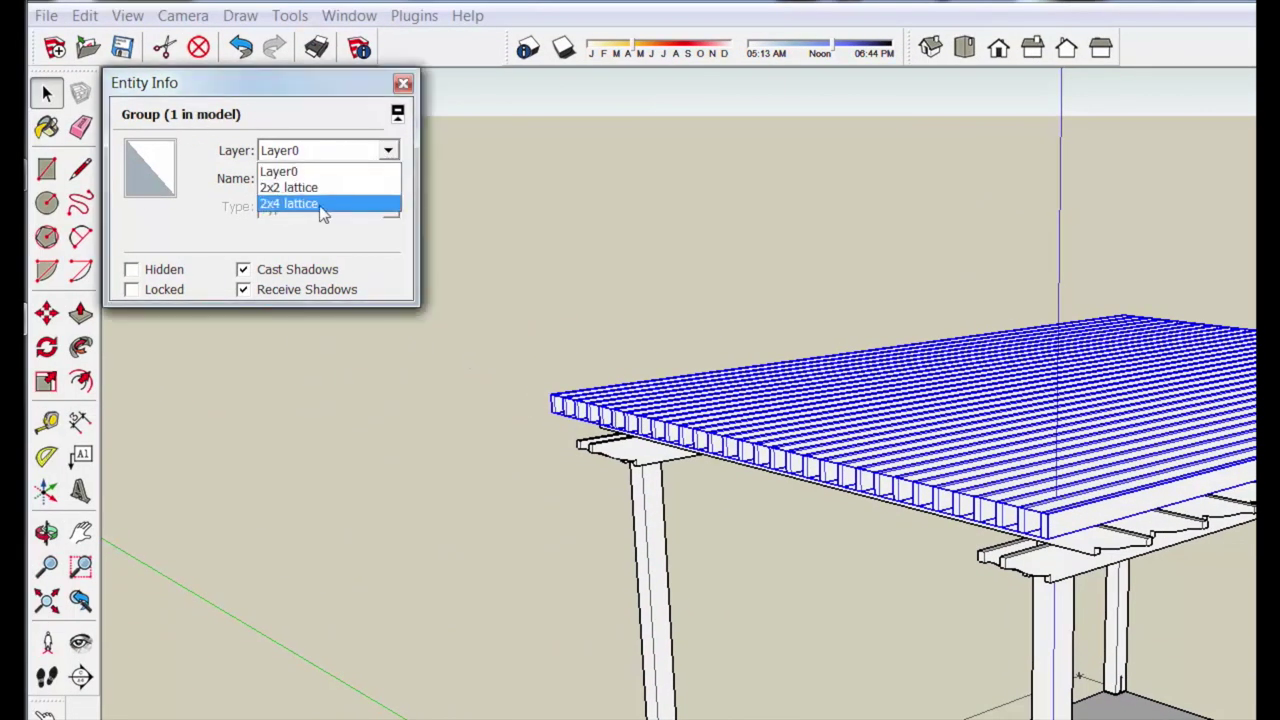
click(318, 207)
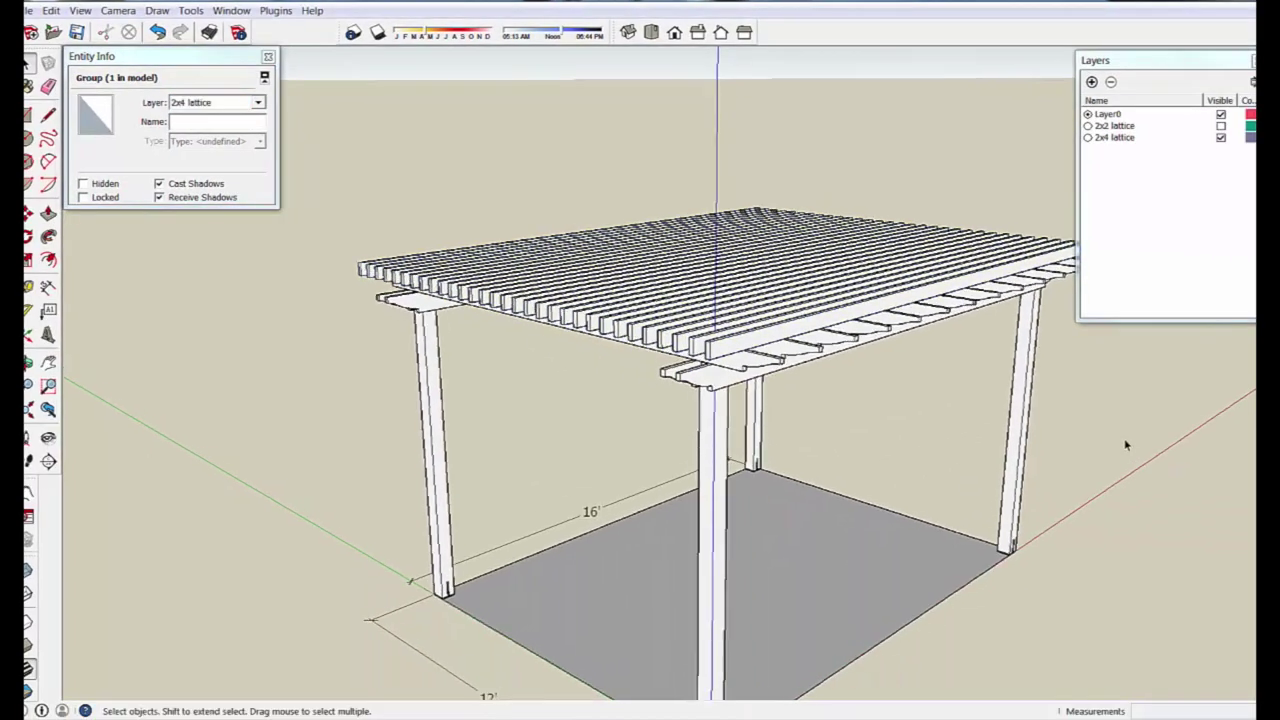
click(1125, 445)
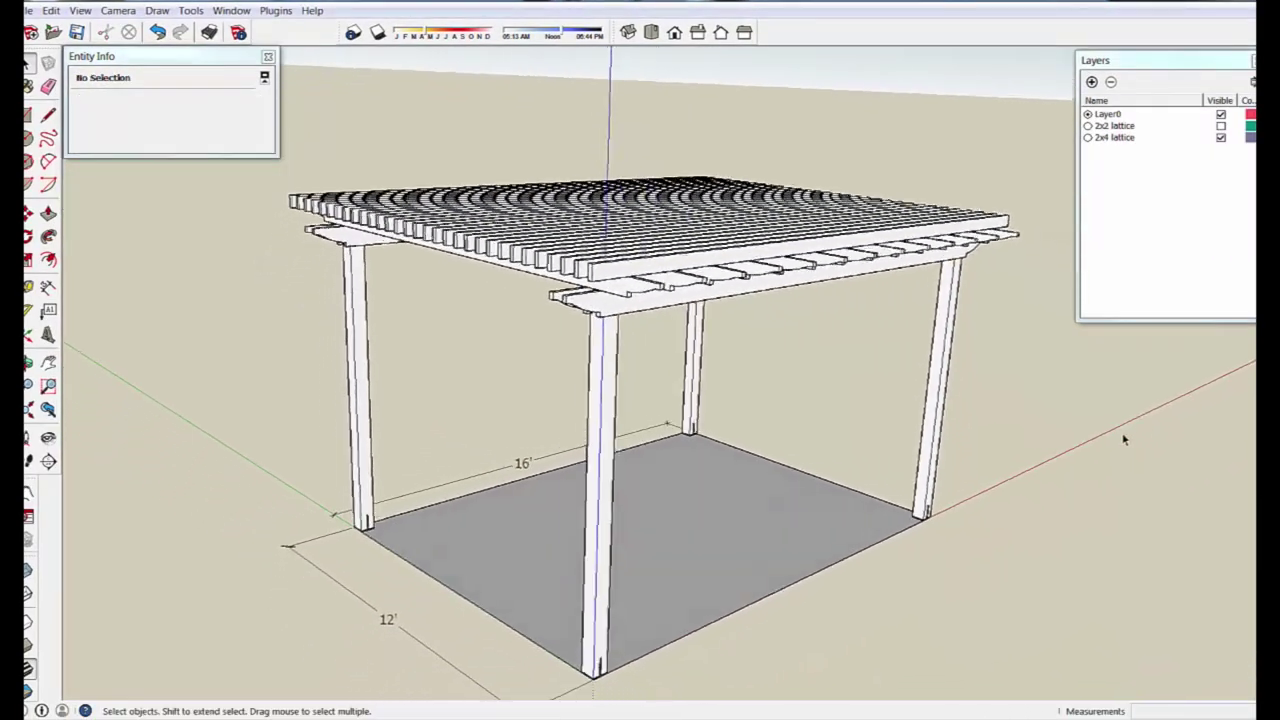
Check the two lattice alternatives by switching the visibility of the 2x4 lattice and 2x2 lattice layers, leaving both hidden
click(1220, 139)
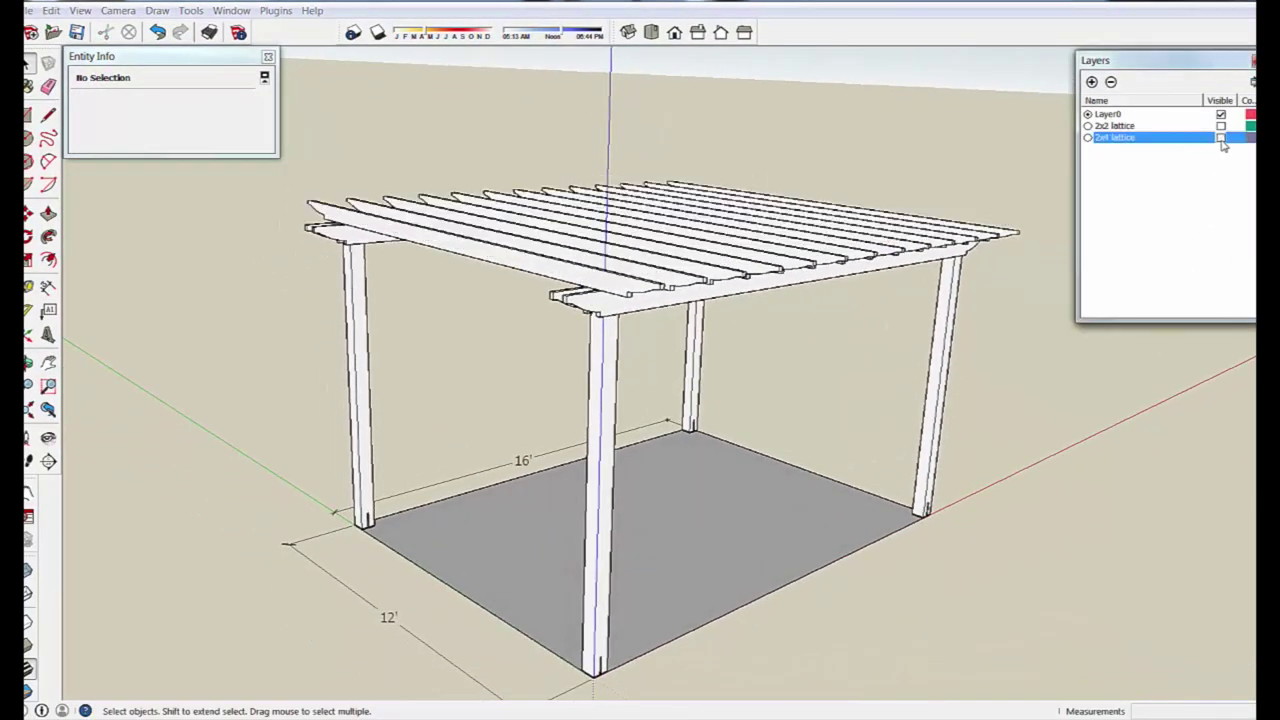
click(1221, 139)
click(1221, 139)
click(1221, 127)
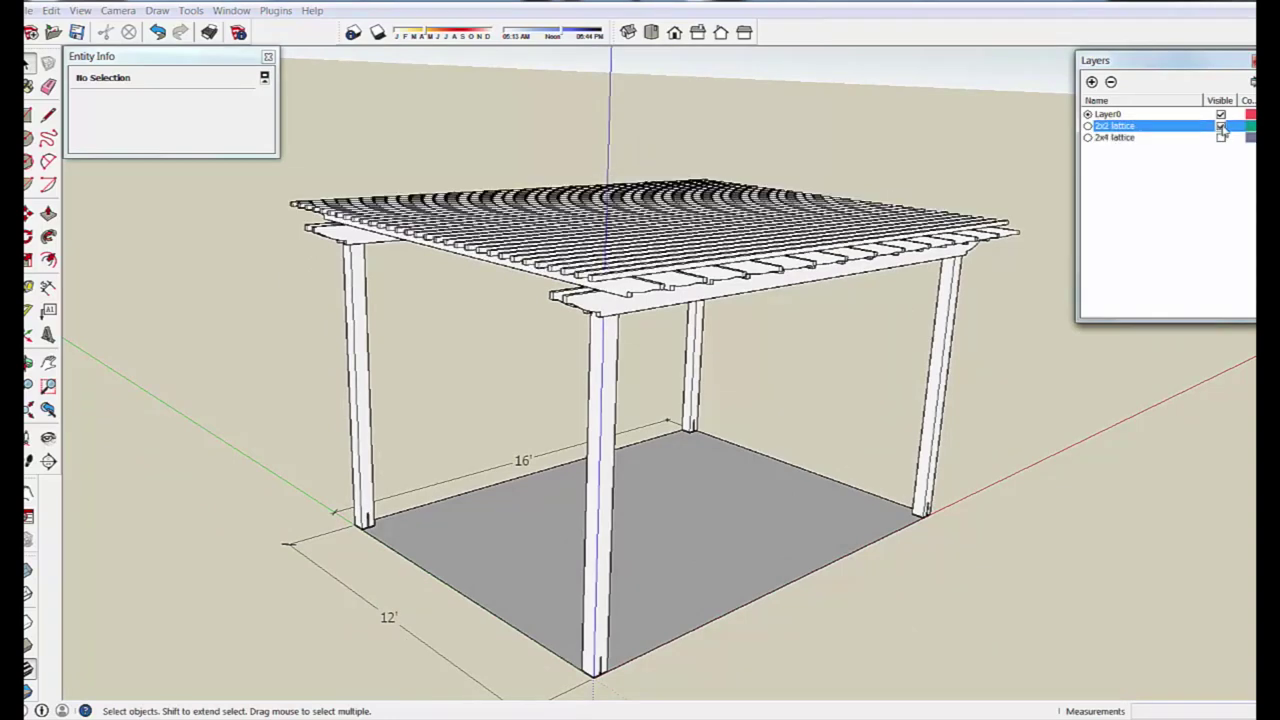
click(1221, 127)
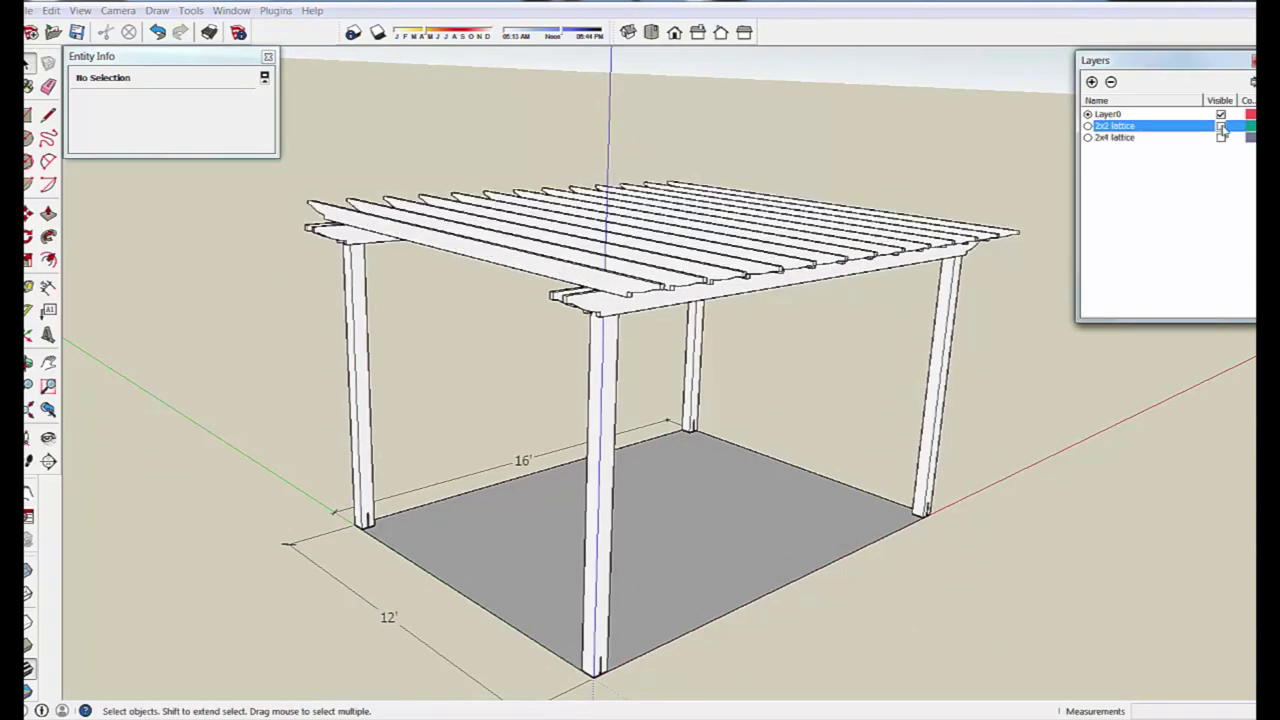
Turn on shadows, preview the 2x2 lattice layer's shadow and hide it again, and show the 2x4 lattice layer
click(378, 32)
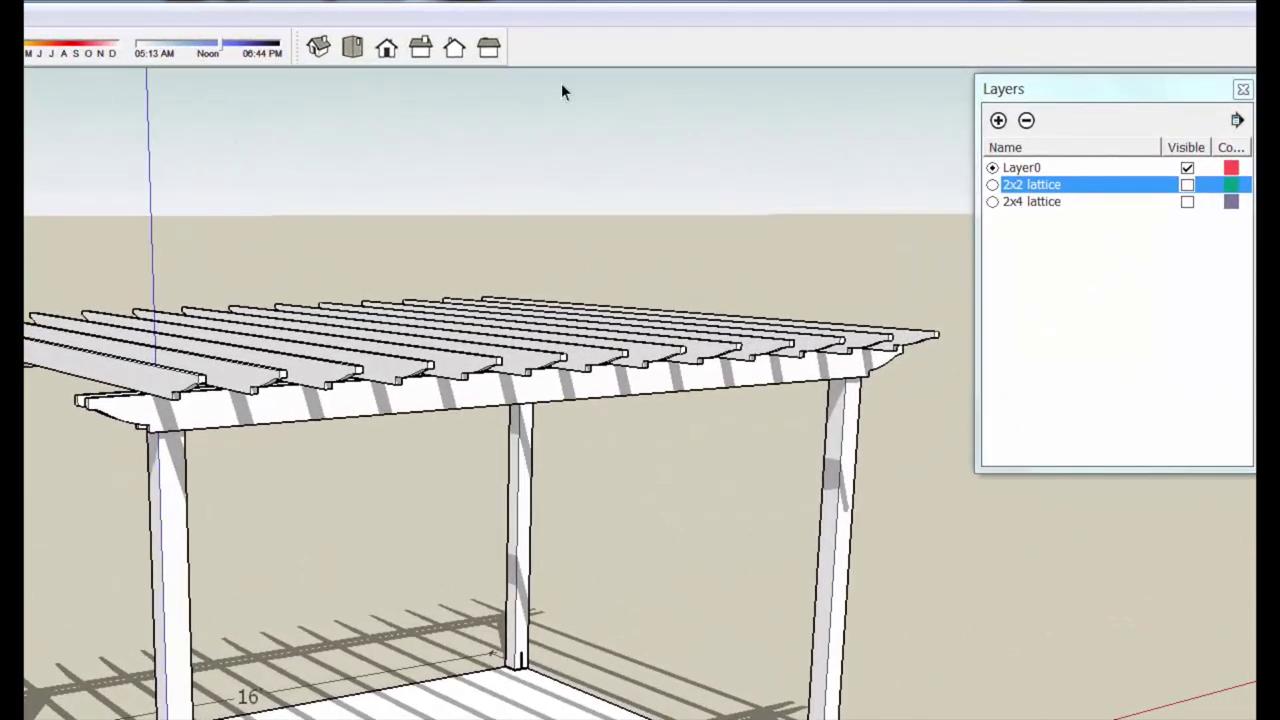
click(1187, 186)
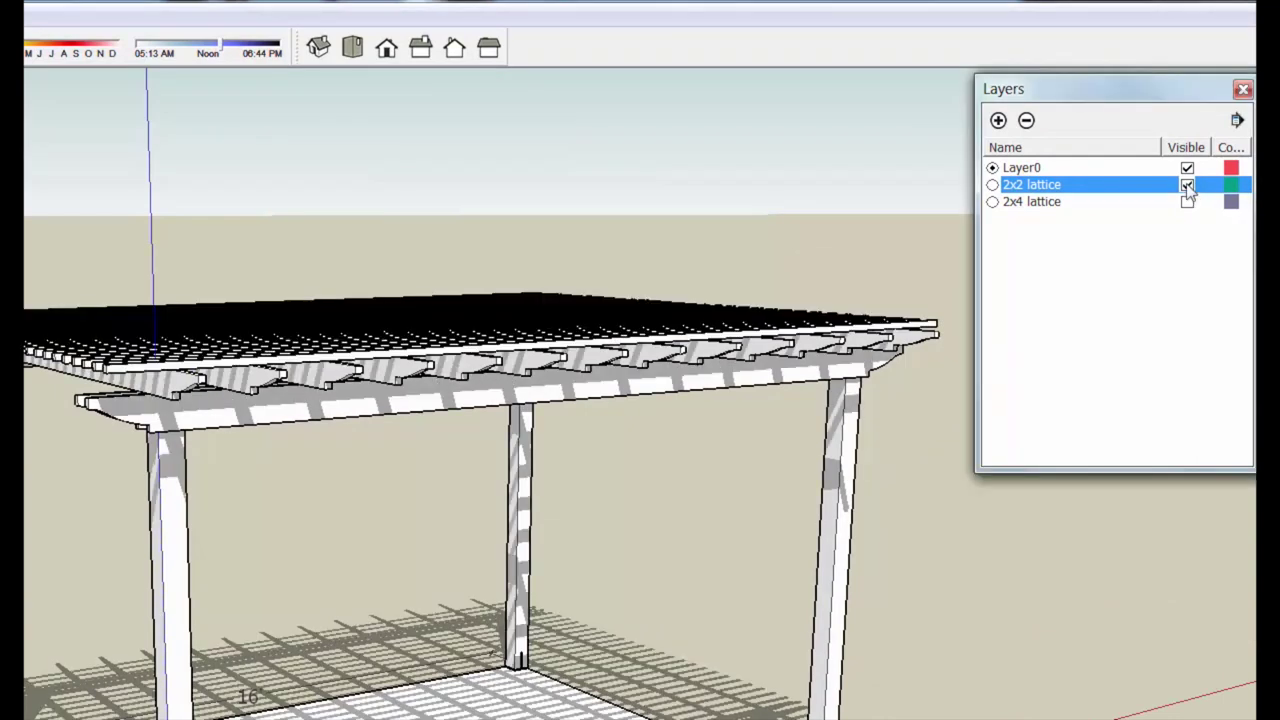
click(1187, 186)
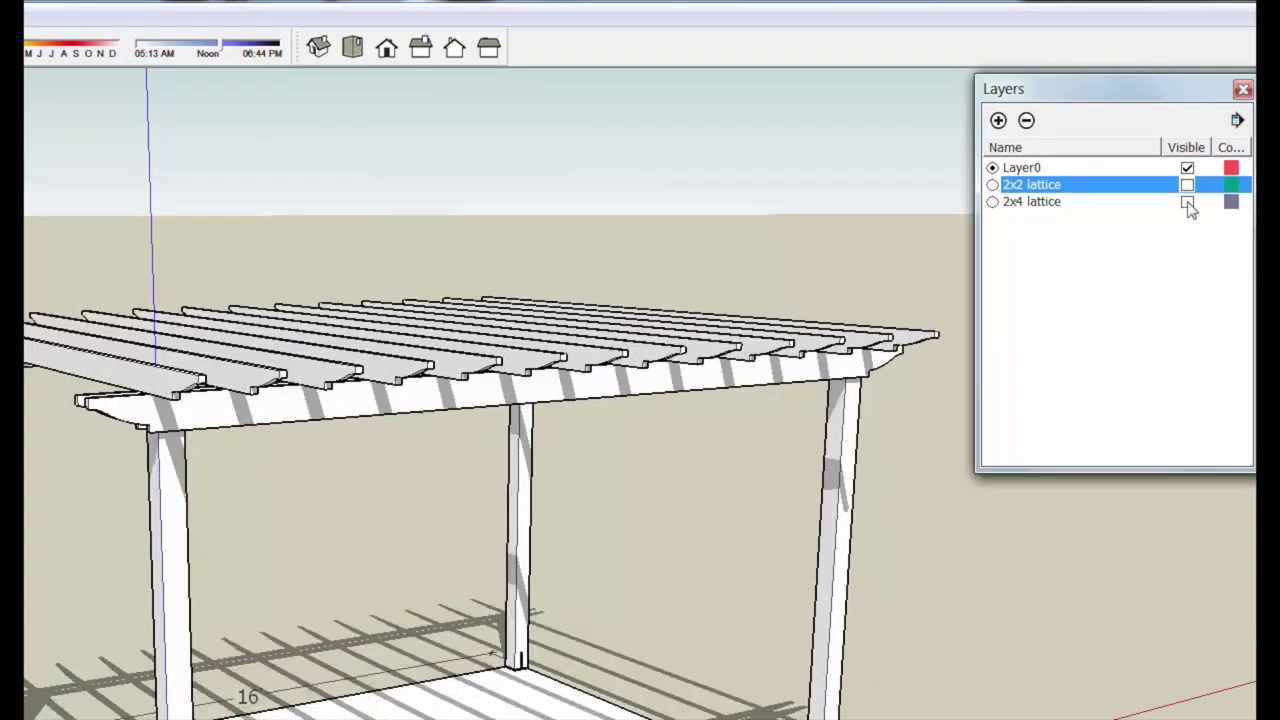
click(1187, 202)
Set the shadow time of day to about noon while viewing the 2x4 lattice's shadow
middle_drag(850, 240, 211, 77)
click(230, 51)
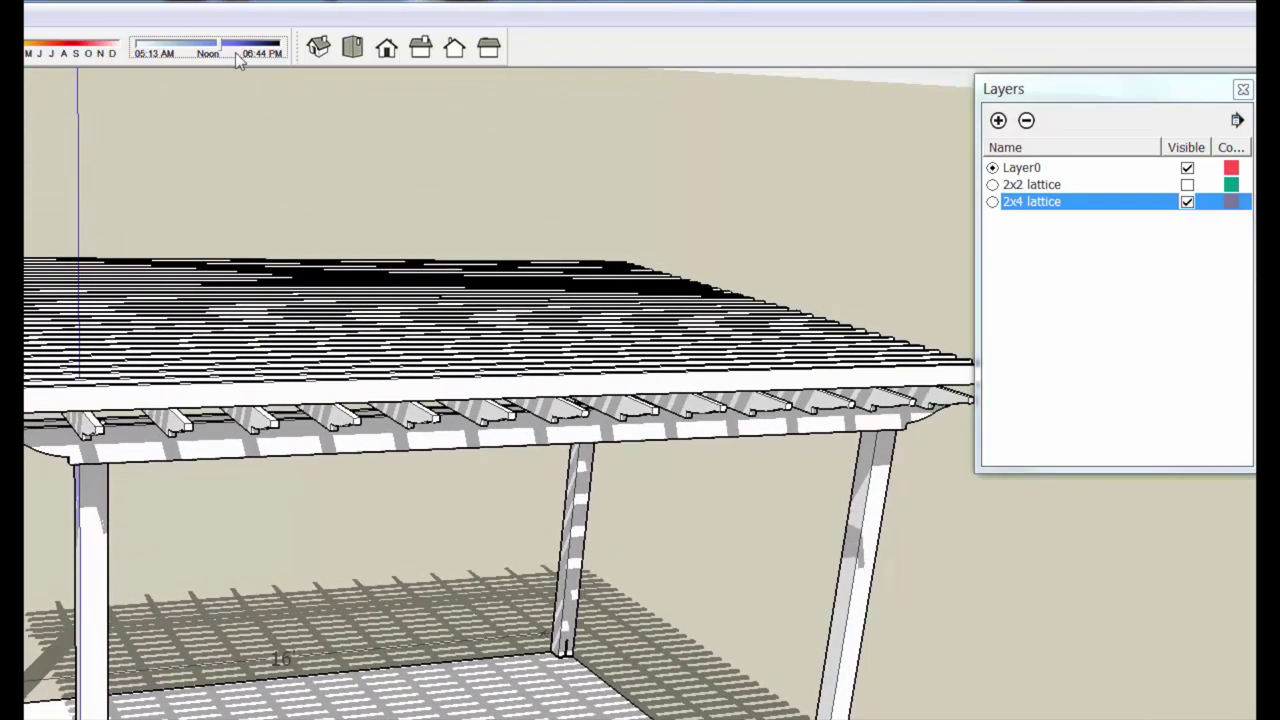
mouse_move(220, 45)
mouse_down()
mouse_move(238, 46)
mouse_move(209, 46)
mouse_up()
Open the lattice group and its front strip component, raise the strip's top face slightly with Push/Pull, and close the component and group
middle_drag(250, 380, 410, 403)
double_click(362, 377)
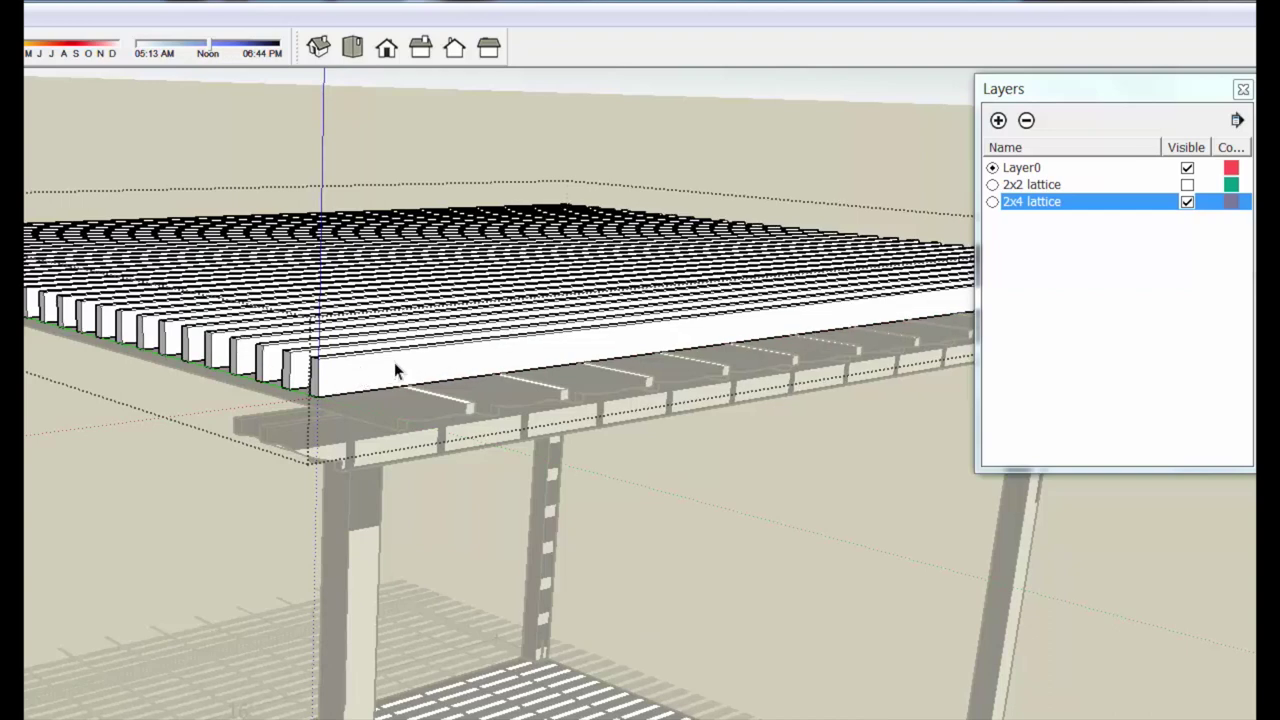
double_click(394, 366)
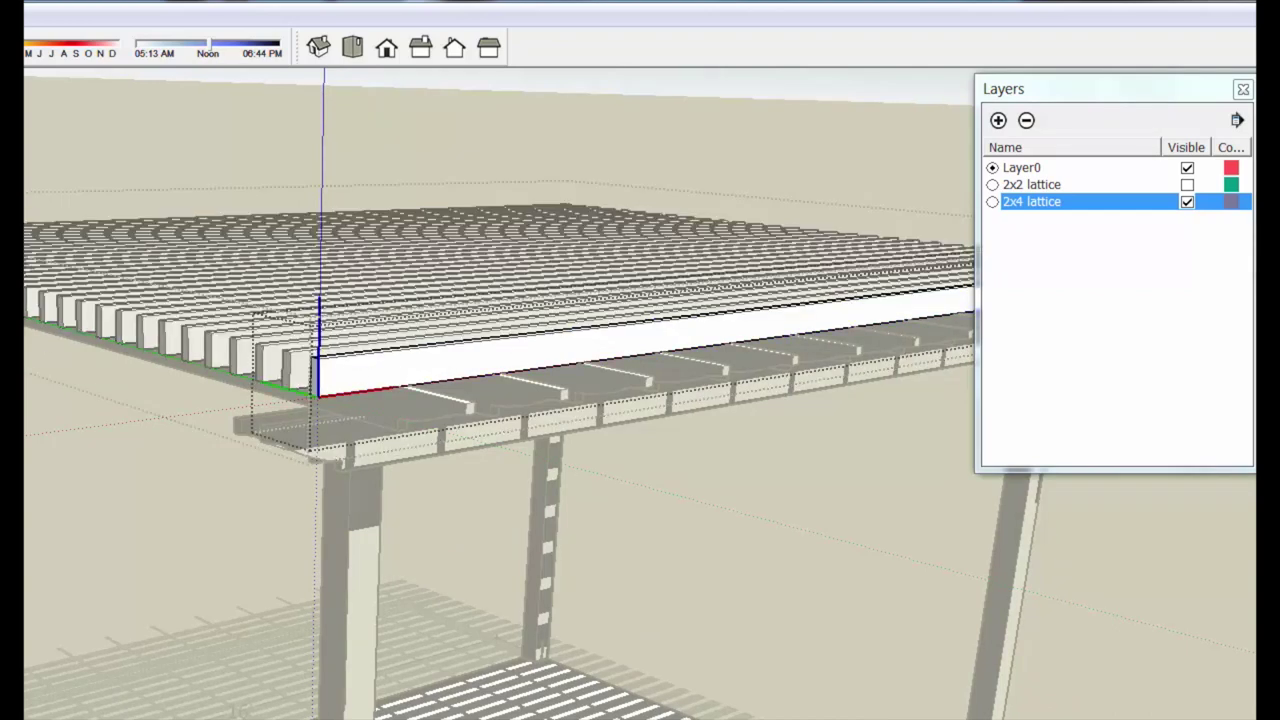
middle_drag(319, 396, 341, 467)
key(p)
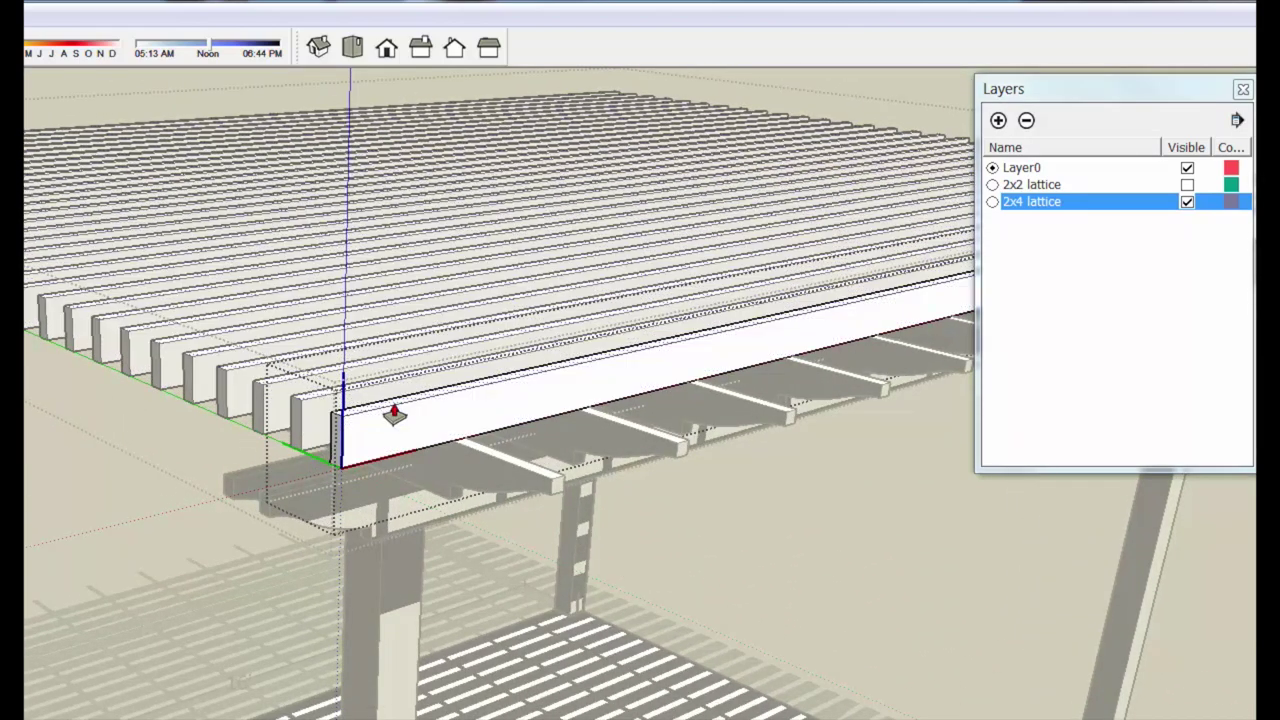
click(400, 399)
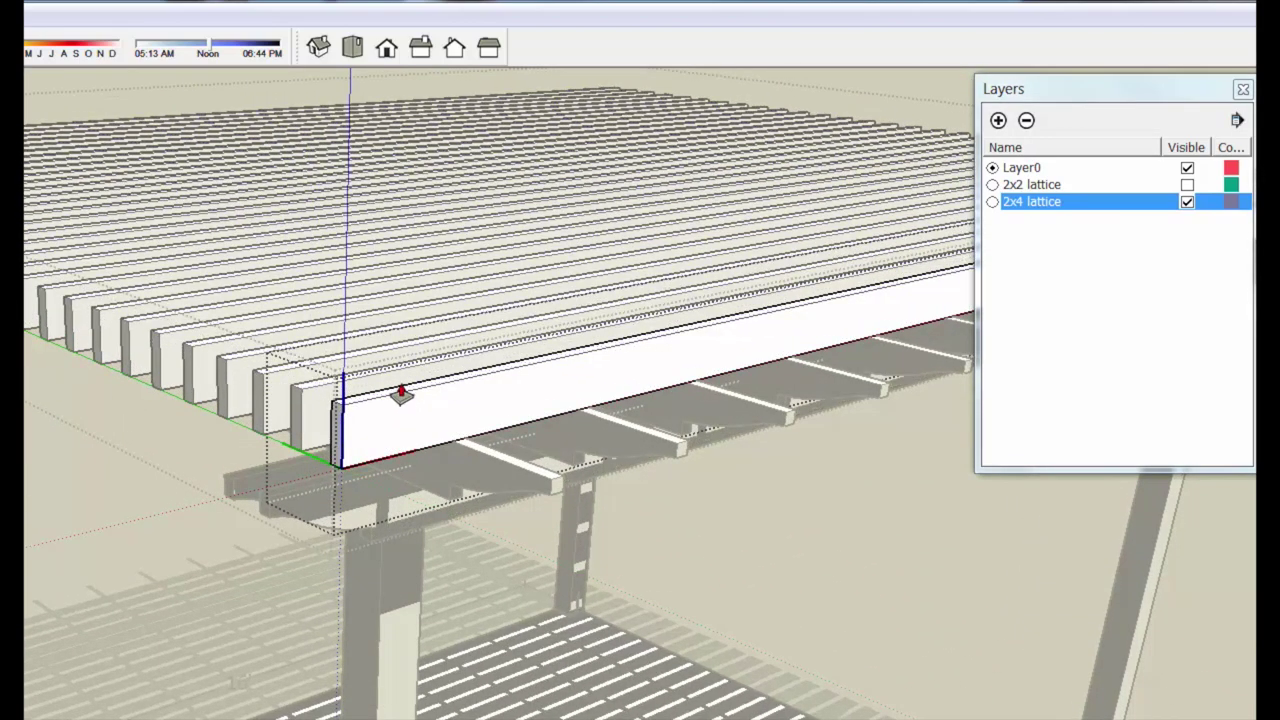
key(Return)
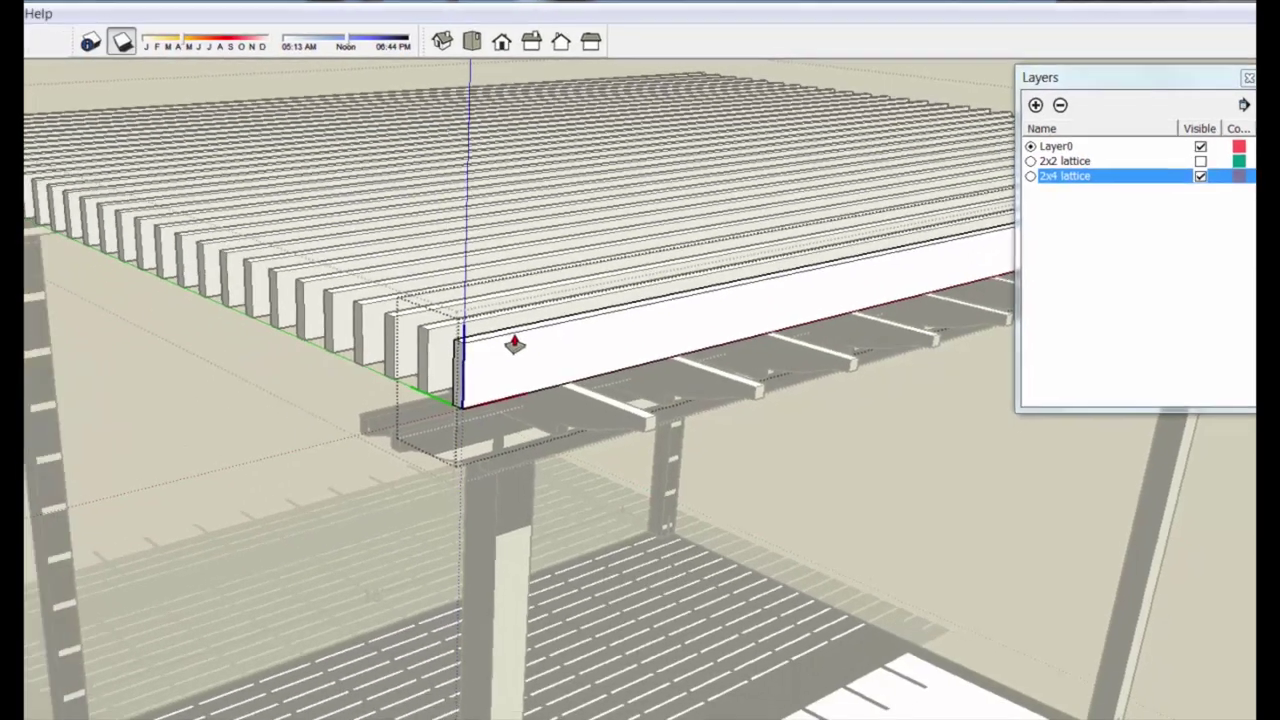
key(space)
click(1190, 636)
click(1190, 636)
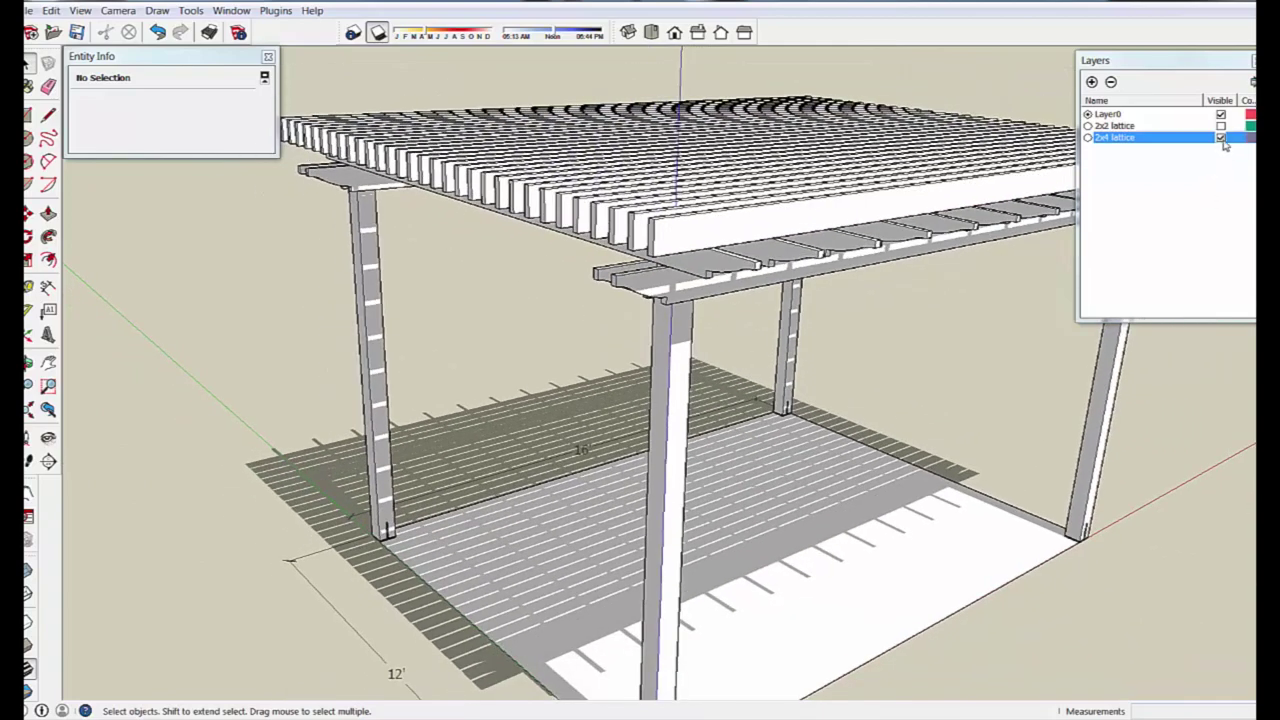
Compare the shadows of the 2x2 lattice and the 2x4 lattice by switching layer visibility, ending with only the 2x4 lattice shown
click(1221, 137)
click(1220, 126)
click(1220, 126)
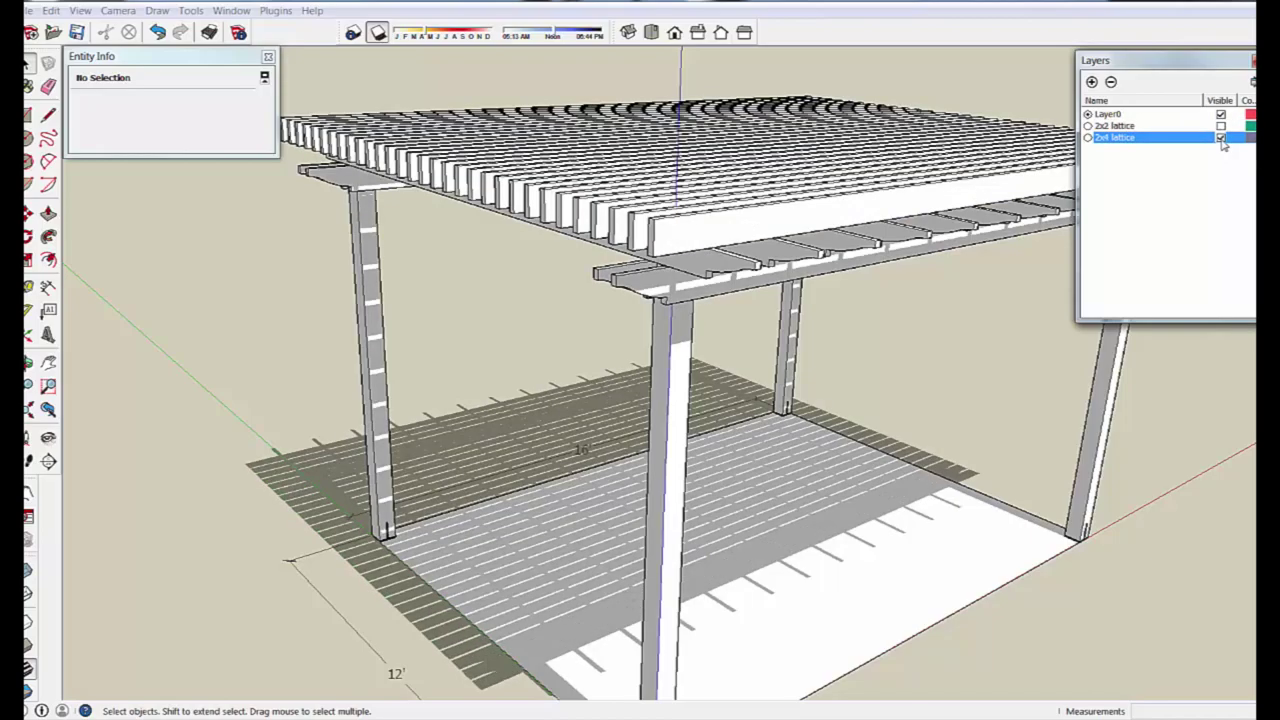